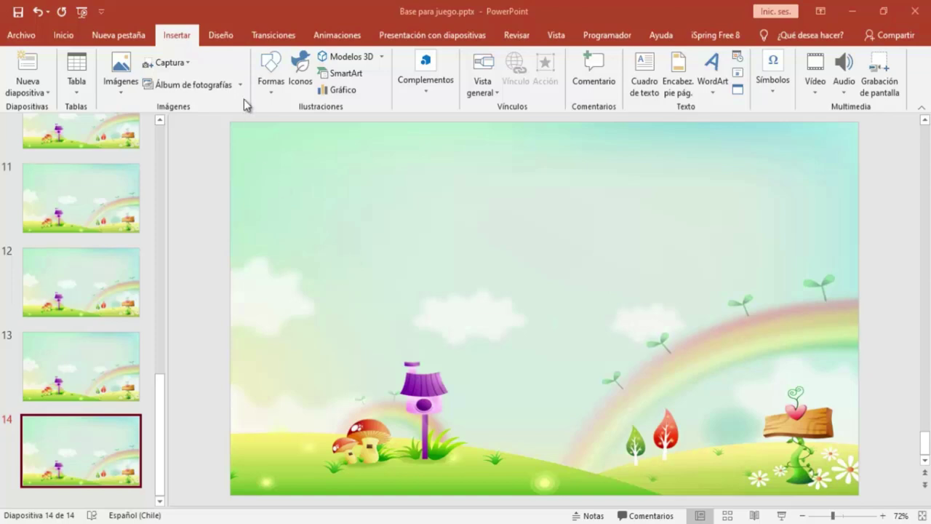
Step: Insert image8.png, the green sad face from RECURSOS > IMAGENES, onto slide 14
{"action": "left_click", "coordinate": [121, 90]}
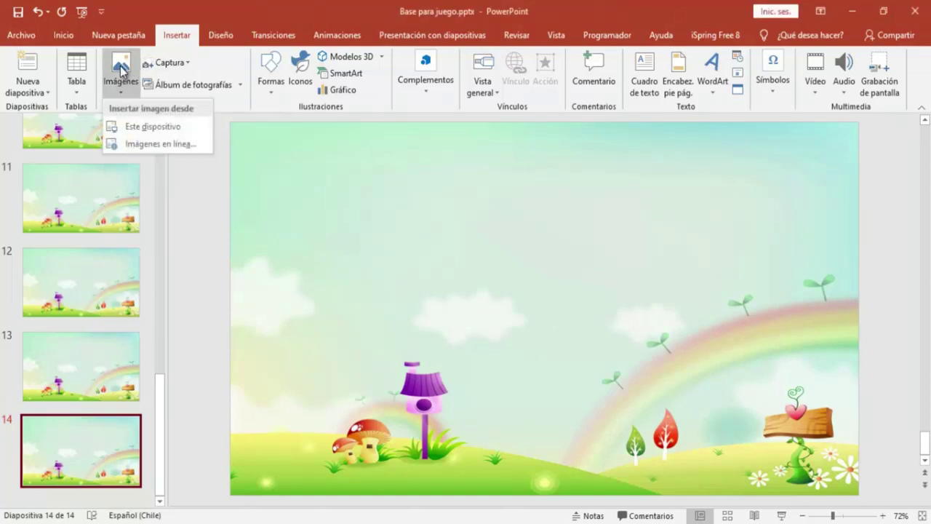
{"action": "left_click", "coordinate": [152, 127]}
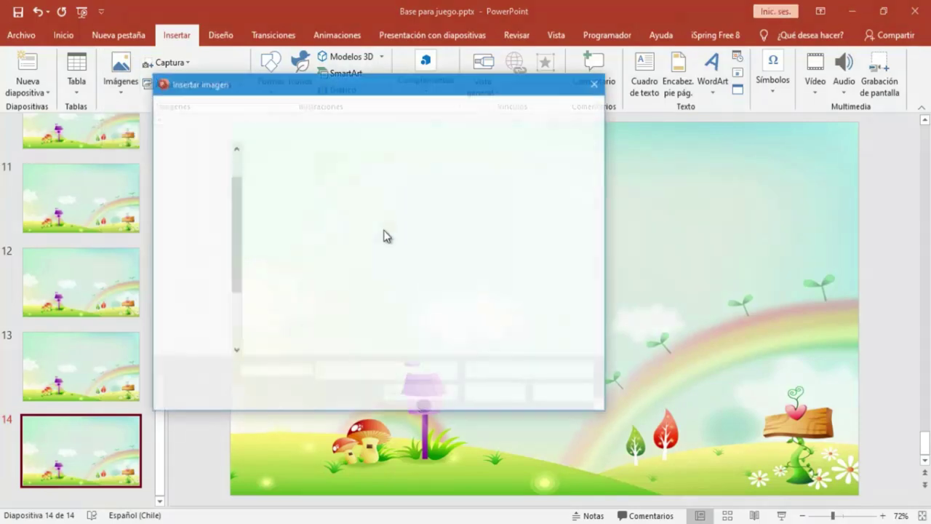
{"action": "left_click", "coordinate": [214, 106]}
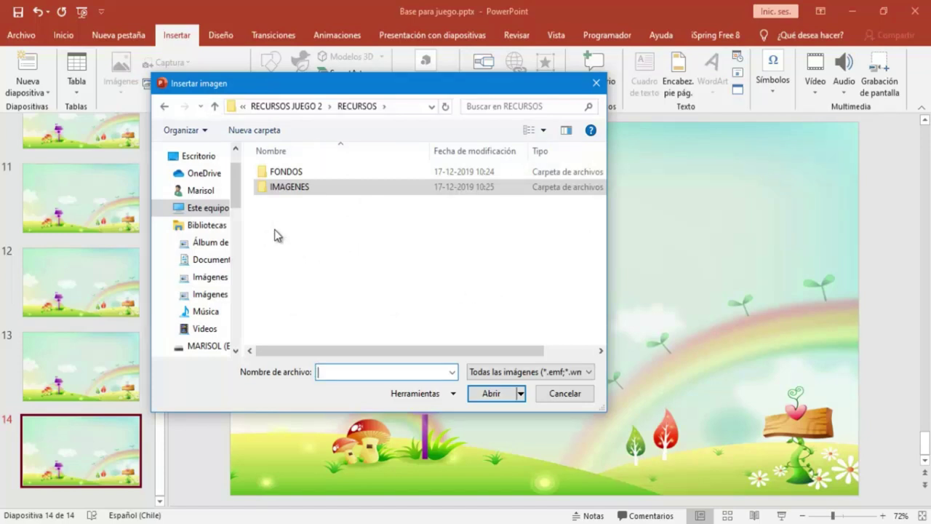
{"action": "double_click", "coordinate": [286, 190]}
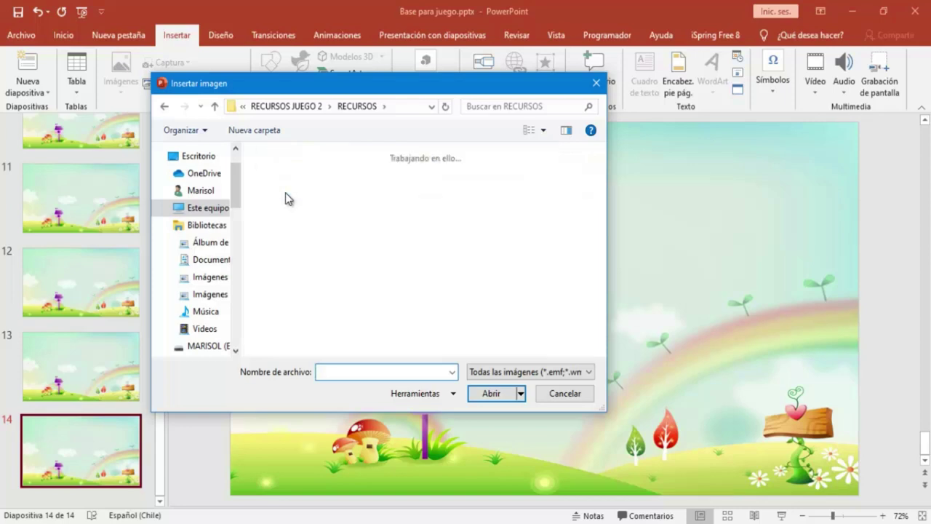
{"action": "left_click", "coordinate": [402, 284]}
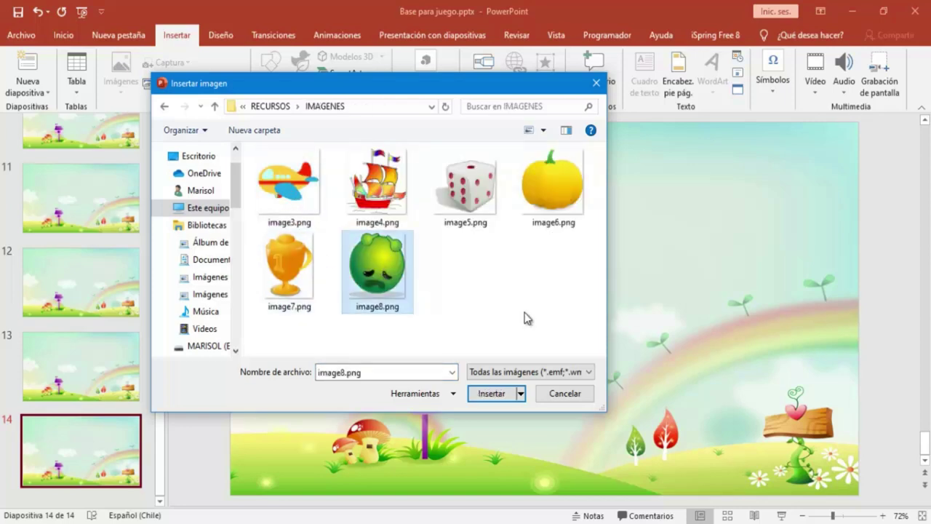
{"action": "left_click", "coordinate": [481, 394]}
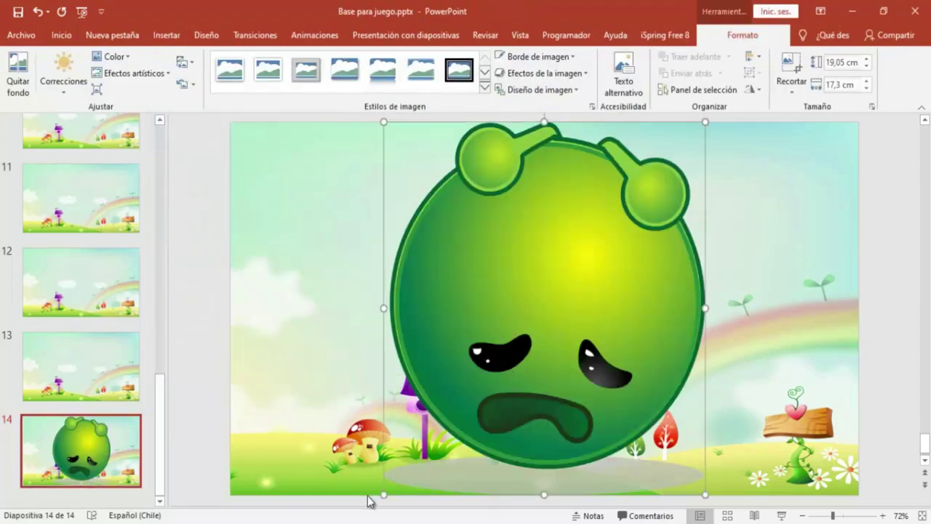
Step: Shrink the green face to 6,77 × 6,15 cm and centre it just above the grass
{"action": "mouse_move", "coordinate": [384, 495]}
{"action": "left_mouse_down"}
{"action": "mouse_move", "coordinate": [544, 308]}
{"action": "mouse_move", "coordinate": [473, 376]}
{"action": "mouse_move", "coordinate": [508, 350]}
{"action": "left_mouse_up"}
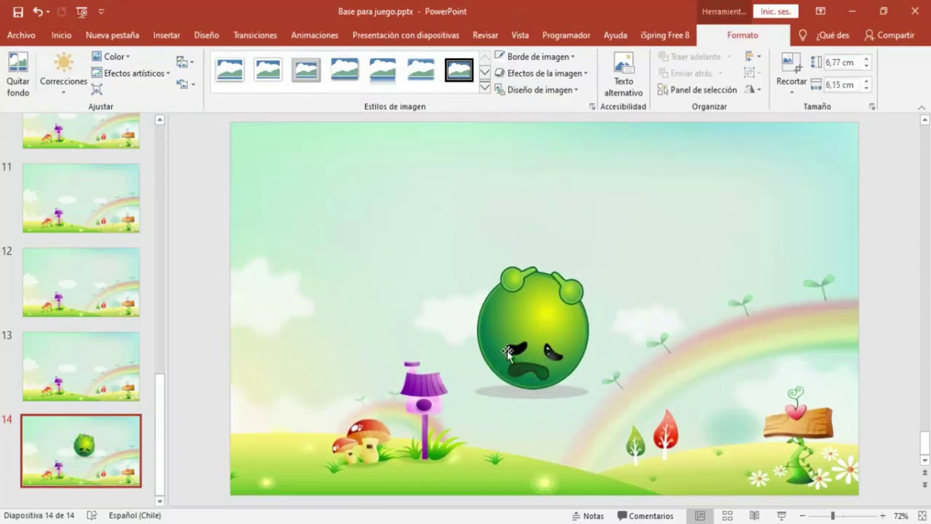
{"action": "left_click_drag", "start_coordinate": [546, 322], "coordinate": [546, 324]}
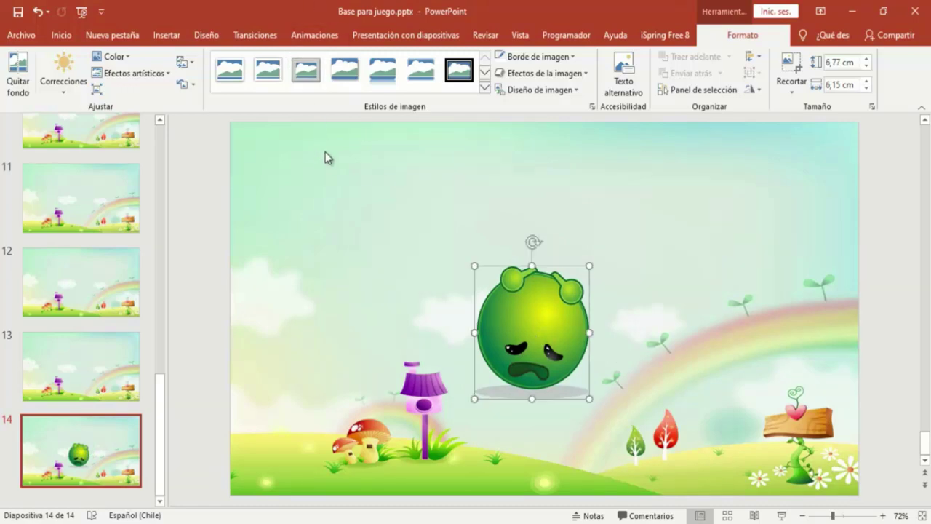
{"action": "left_click", "coordinate": [311, 35]}
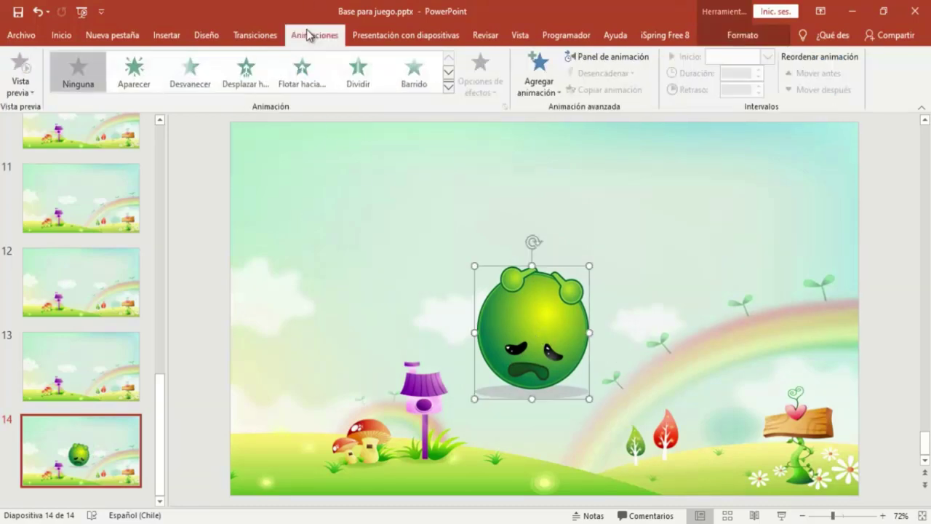
Step: Give the green face a Flotar hacia arriba entrance starting Con la anterior after a 1 s delay
{"action": "left_click", "coordinate": [302, 69]}
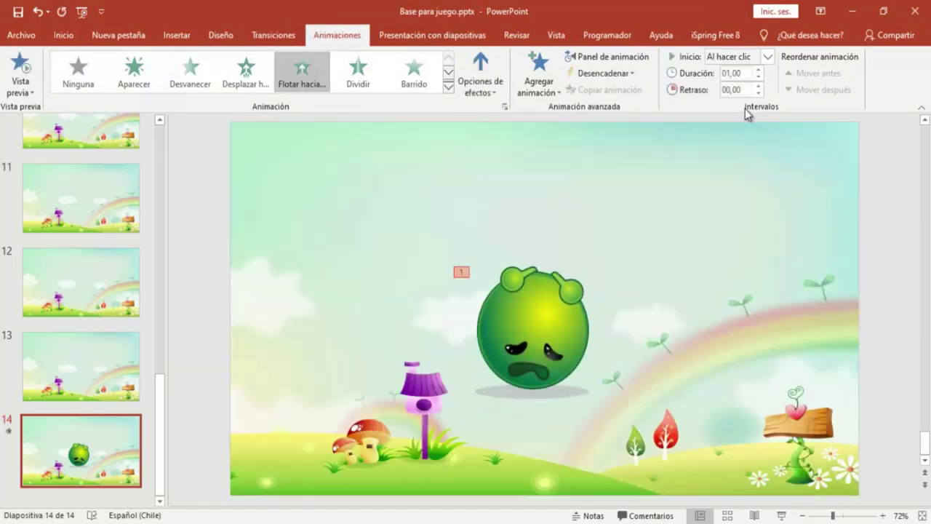
{"action": "left_click", "coordinate": [766, 56]}
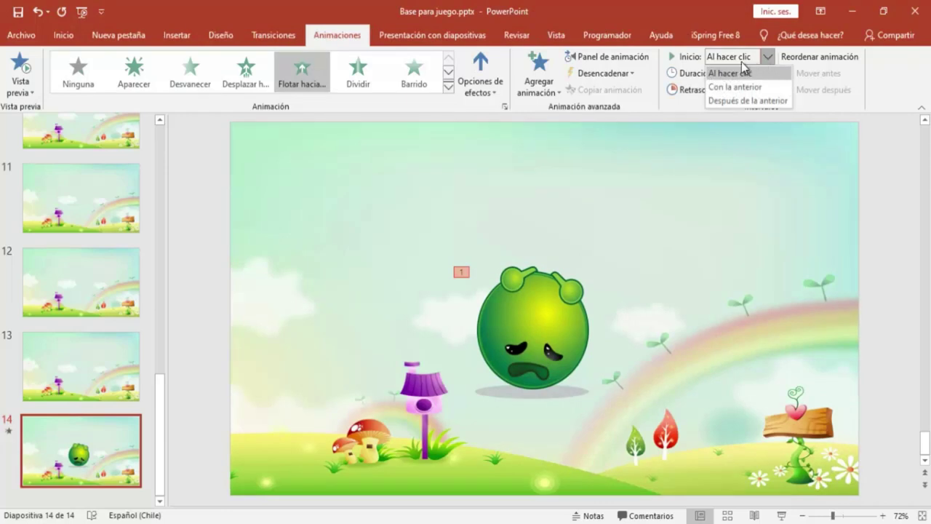
{"action": "left_click", "coordinate": [734, 86]}
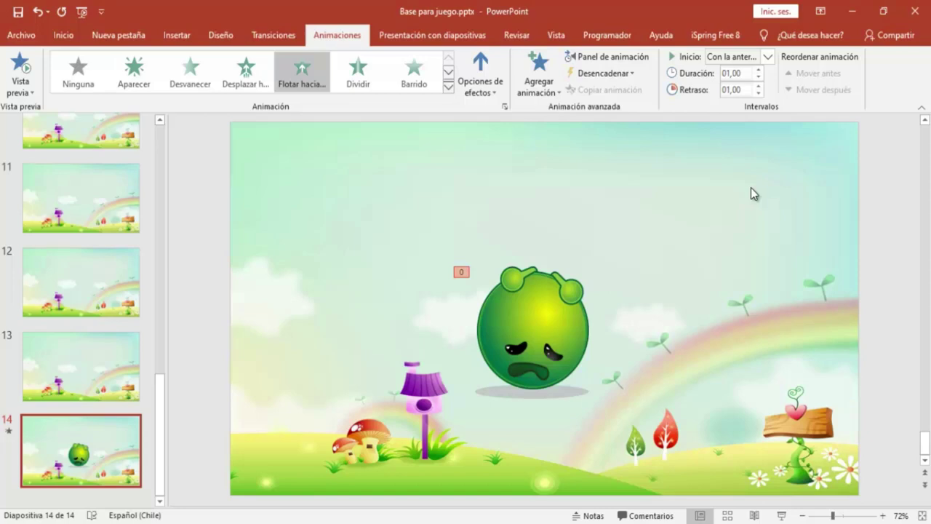
{"action": "left_click", "coordinate": [177, 36]}
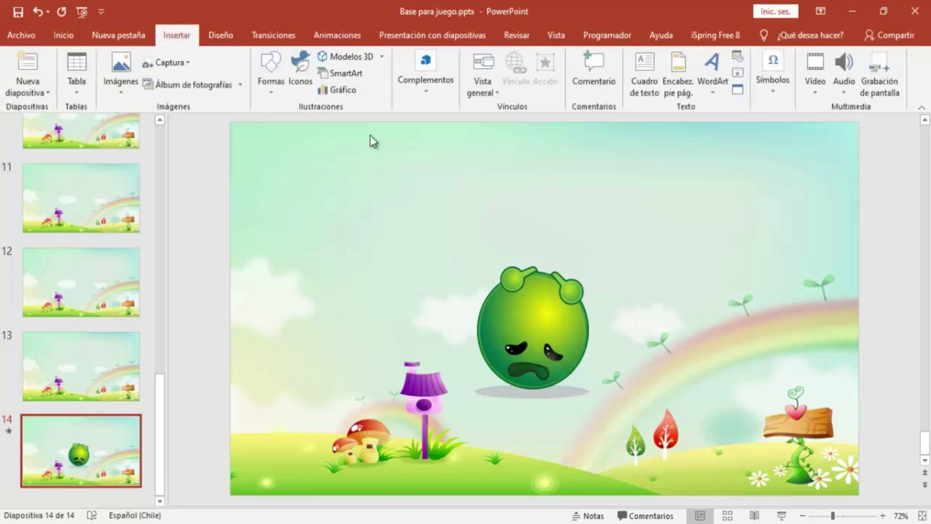
Step: Add a text box above the green face reading '¡Has perdido el juego!' and select its text
{"action": "left_click", "coordinate": [644, 73]}
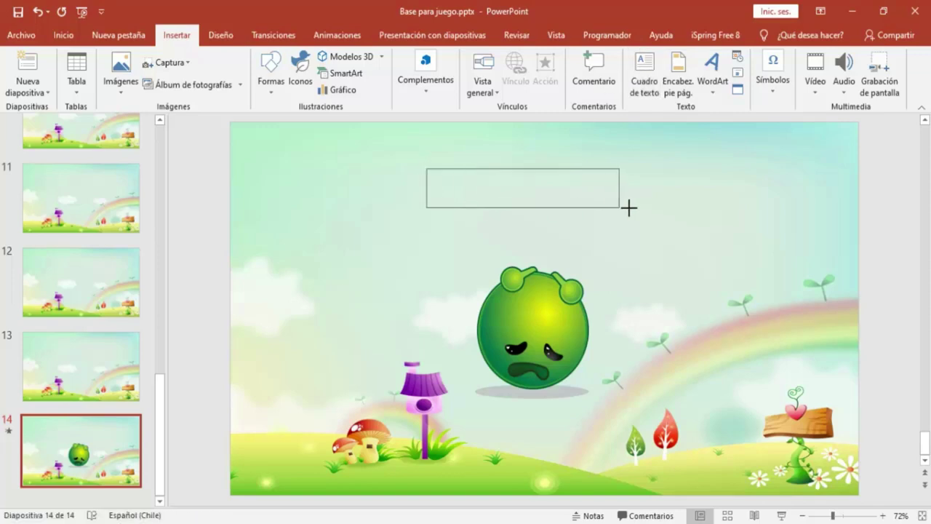
{"action": "left_click_drag", "start_coordinate": [427, 167], "coordinate": [635, 209]}
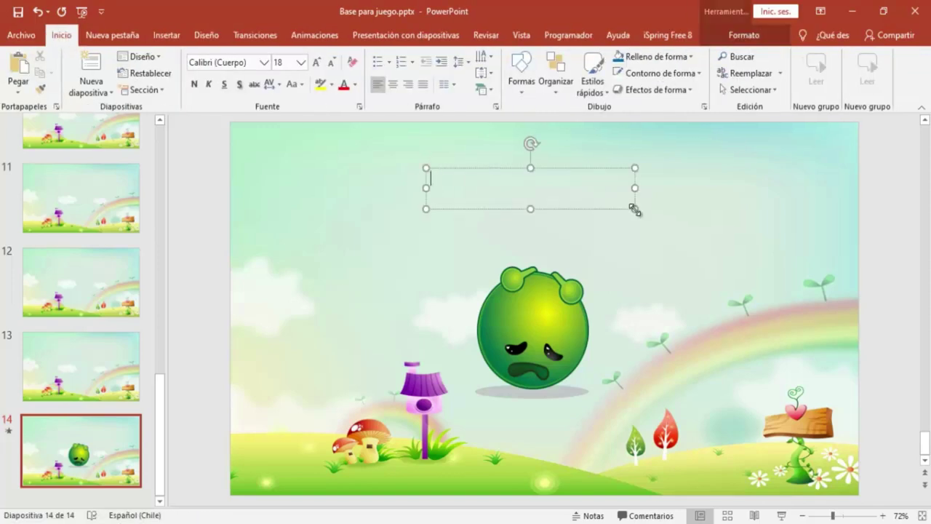
{"action": "type", "text": "¡Has perdido el juego"}
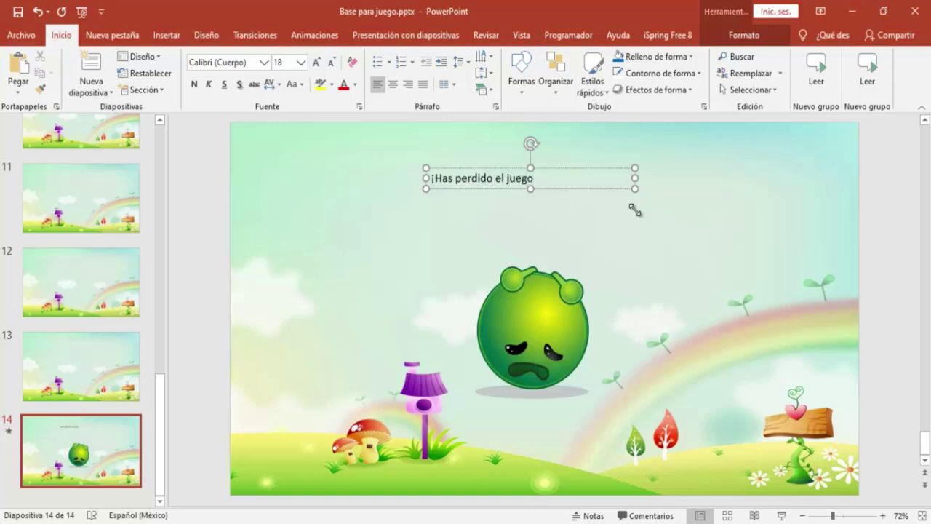
{"action": "type", "text": "!"}
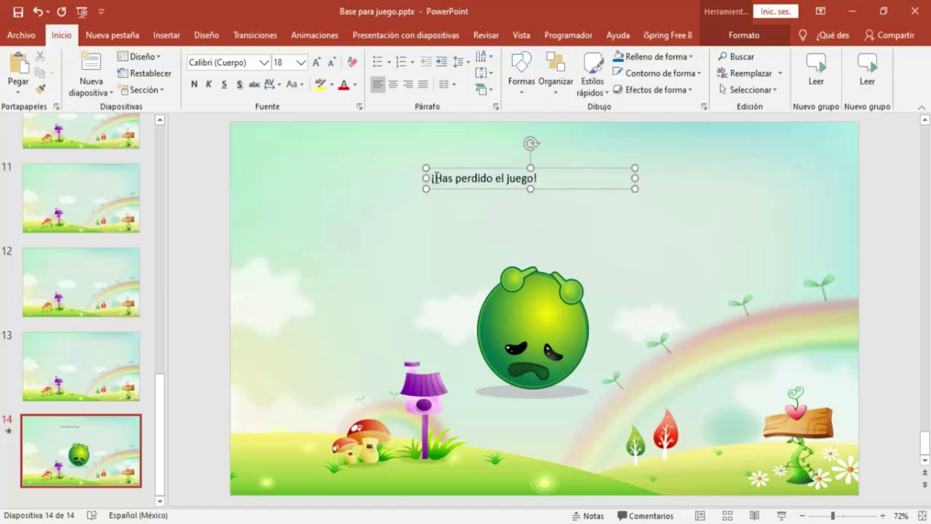
{"action": "left_click_drag", "start_coordinate": [432, 179], "coordinate": [536, 178]}
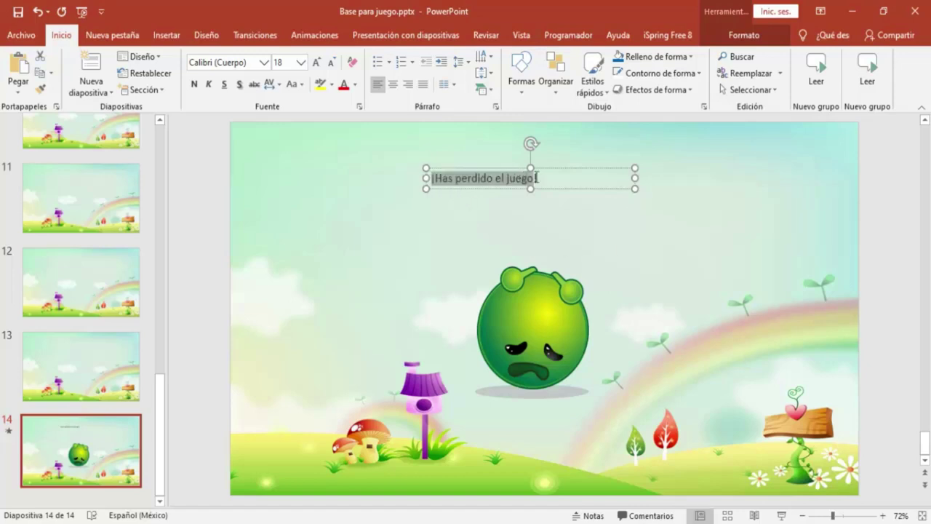
Step: Centre the caption and set it in Aachen BT at size 44
{"action": "left_click", "coordinate": [397, 88]}
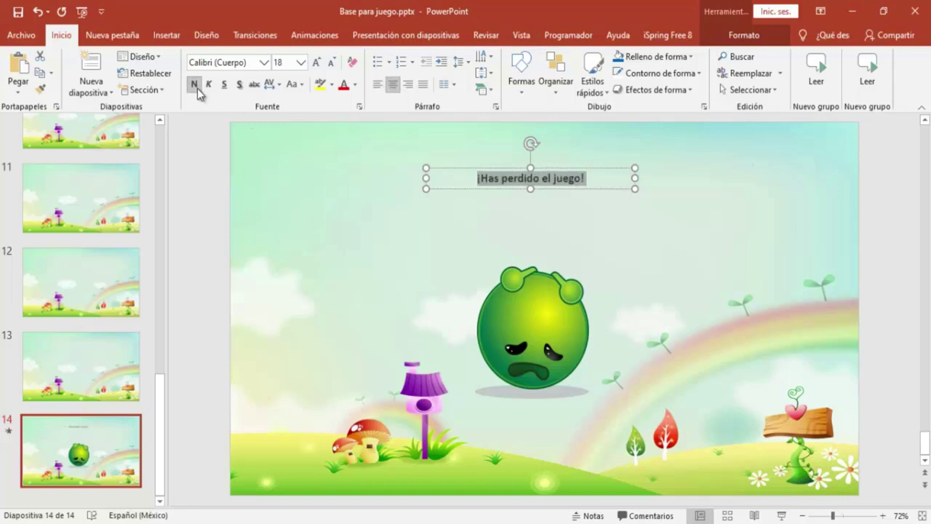
{"action": "left_click", "coordinate": [264, 64]}
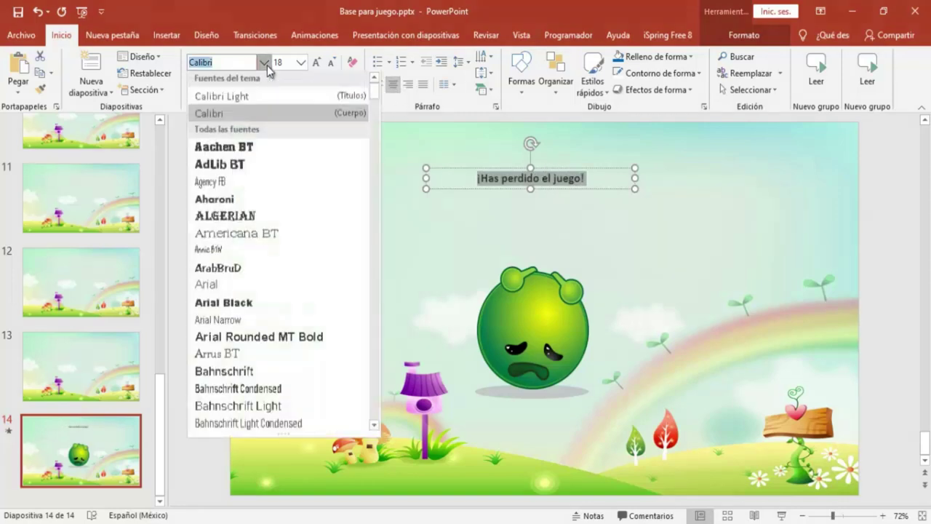
{"action": "left_click", "coordinate": [211, 147]}
{"action": "left_click", "coordinate": [316, 64]}
{"action": "left_click", "coordinate": [316, 64]}
{"action": "left_click", "coordinate": [315, 64]}
{"action": "left_click", "coordinate": [315, 64]}
{"action": "left_click", "coordinate": [316, 64]}
{"action": "left_click", "coordinate": [316, 64]}
{"action": "left_click", "coordinate": [316, 64]}
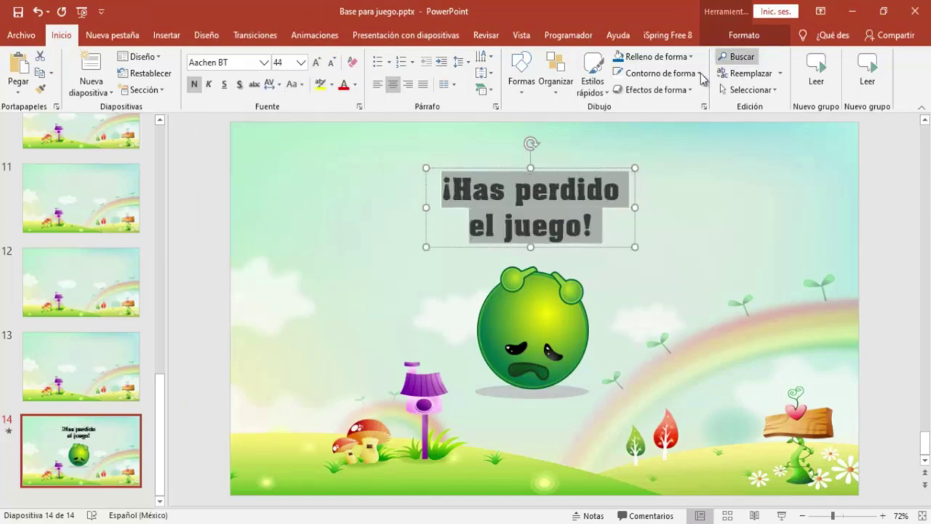
Step: Colour the caption text blue and widen its box so it fits on one line
{"action": "left_click", "coordinate": [737, 36]}
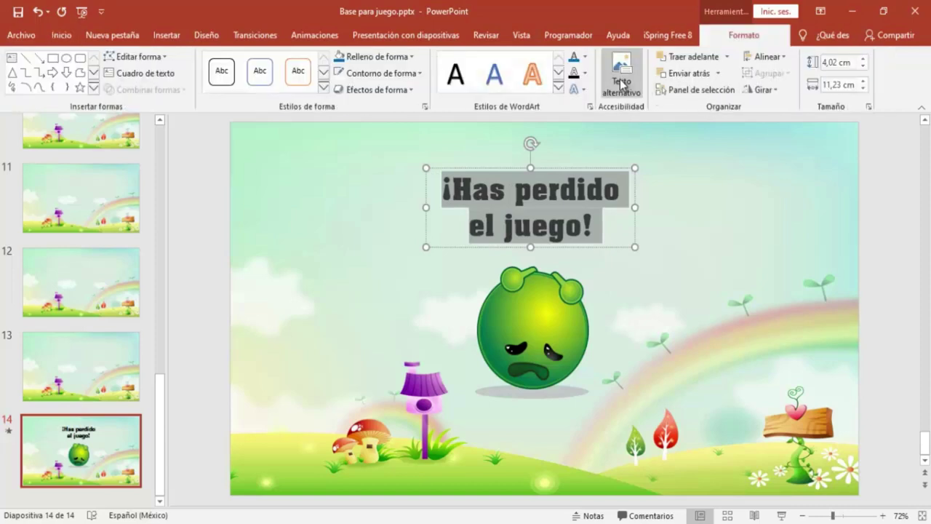
{"action": "left_click", "coordinate": [586, 58]}
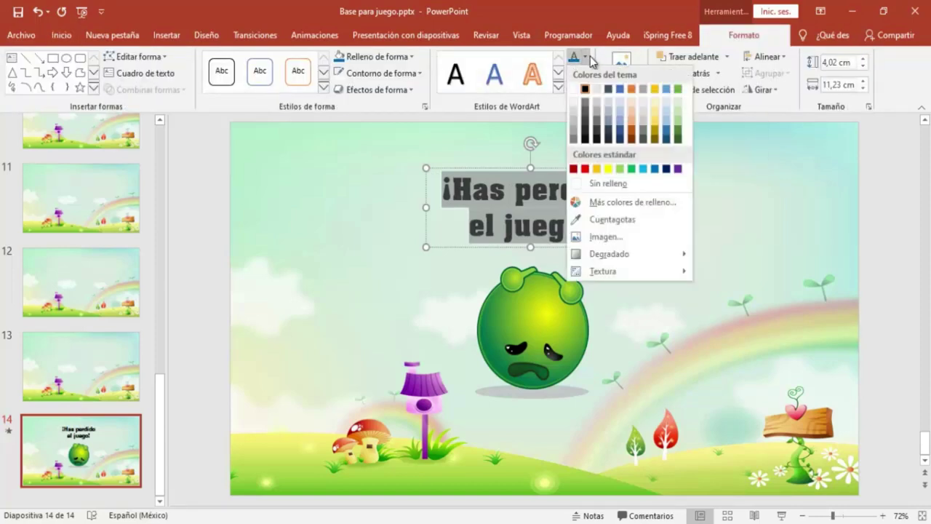
{"action": "left_click", "coordinate": [654, 169]}
{"action": "left_click_drag", "start_coordinate": [637, 207], "coordinate": [734, 208]}
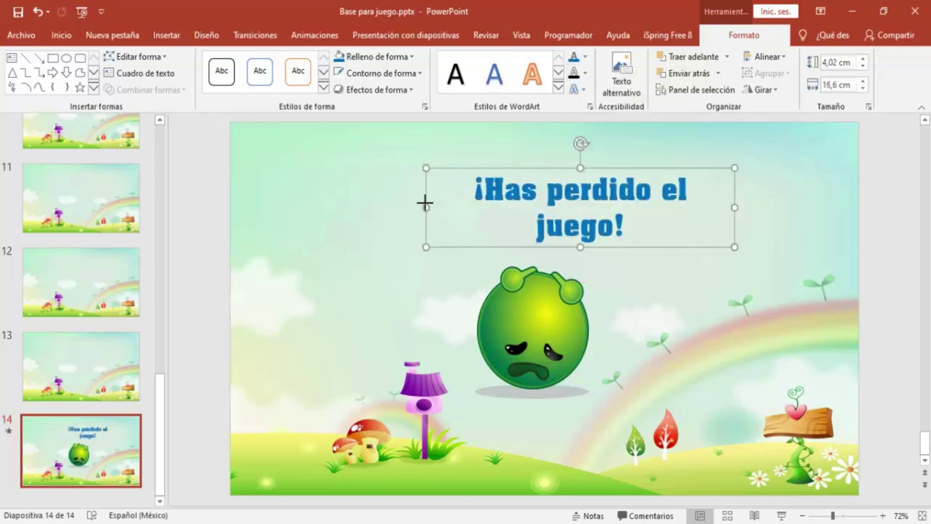
{"action": "left_click_drag", "start_coordinate": [424, 204], "coordinate": [343, 206]}
{"action": "left_click", "coordinate": [722, 237]}
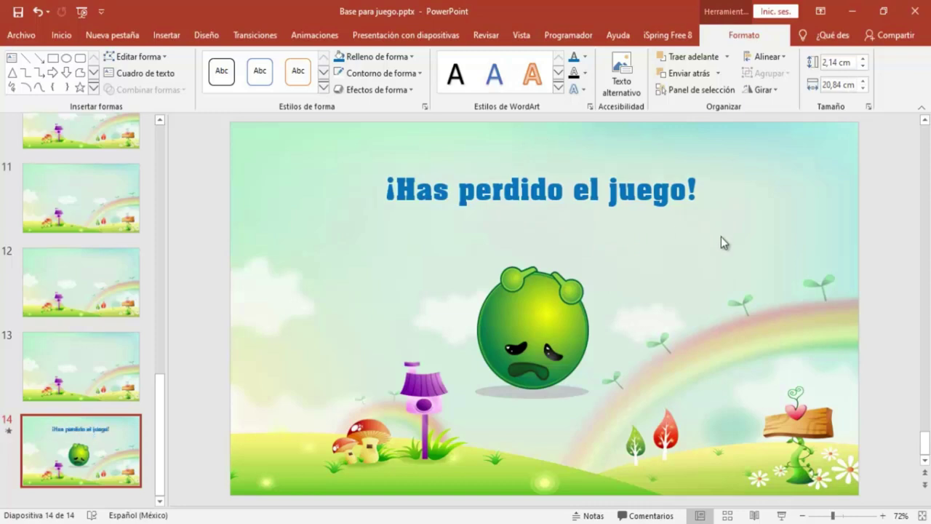
Step: Copy the green face's float-in animation to the caption and raise its delay to 02,00
{"action": "left_click", "coordinate": [553, 295]}
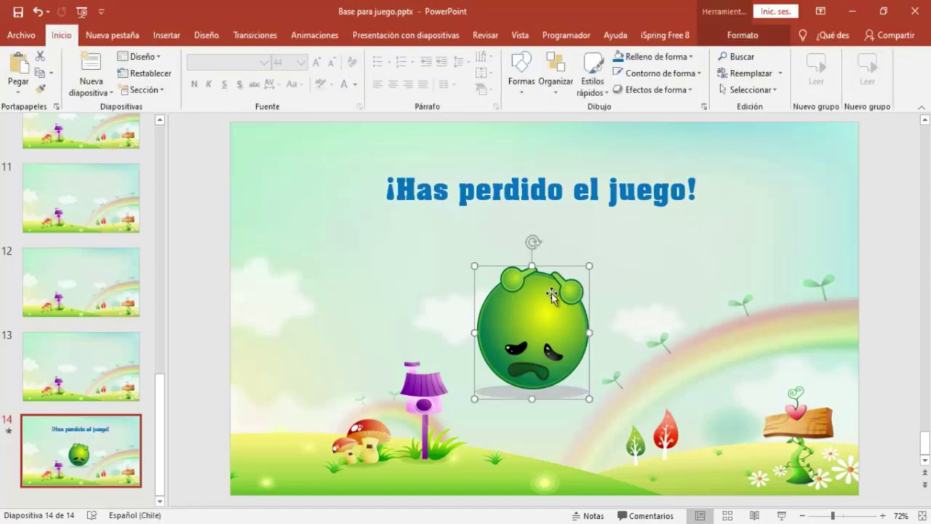
{"action": "left_click", "coordinate": [312, 35]}
{"action": "left_click", "coordinate": [615, 88]}
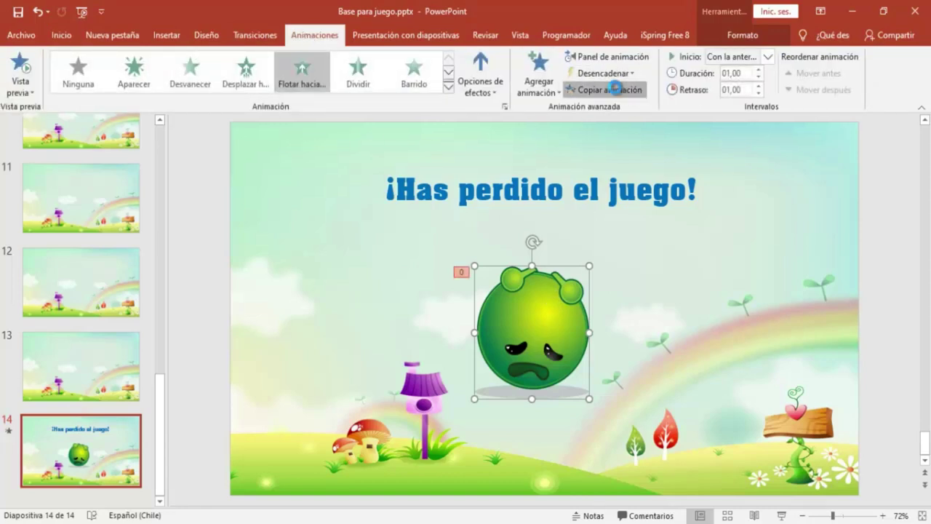
{"action": "left_click", "coordinate": [703, 188]}
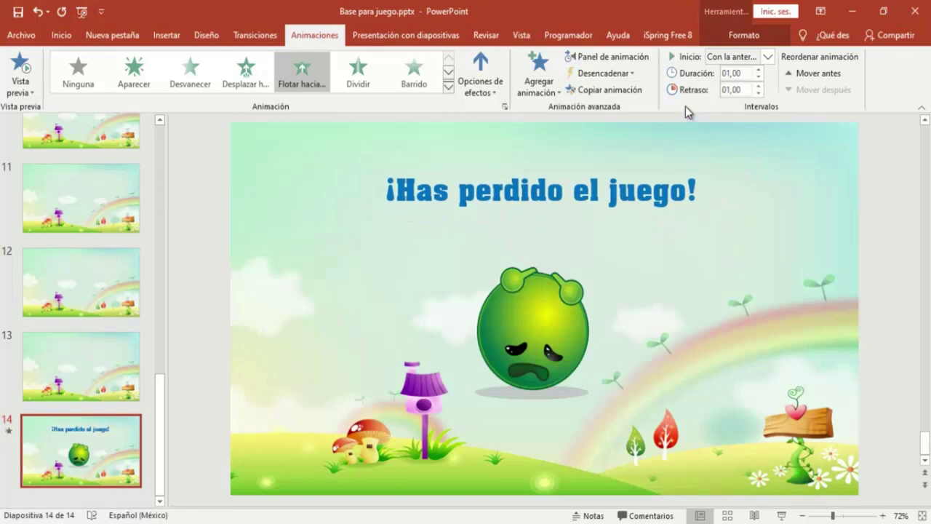
{"action": "left_click", "coordinate": [757, 86]}
{"action": "left_click", "coordinate": [757, 86]}
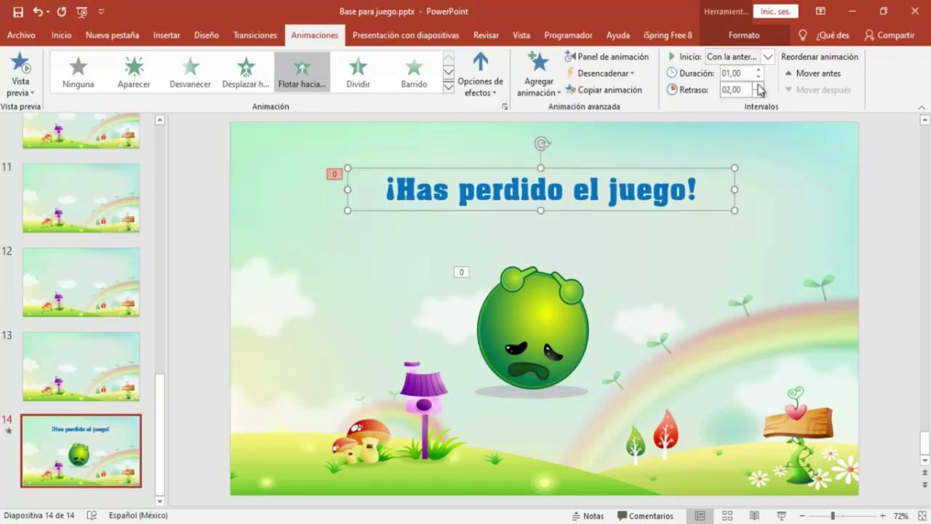
Step: Preview slide 14 as a slideshow, then return to editing on slide 2
{"action": "left_click", "coordinate": [781, 515]}
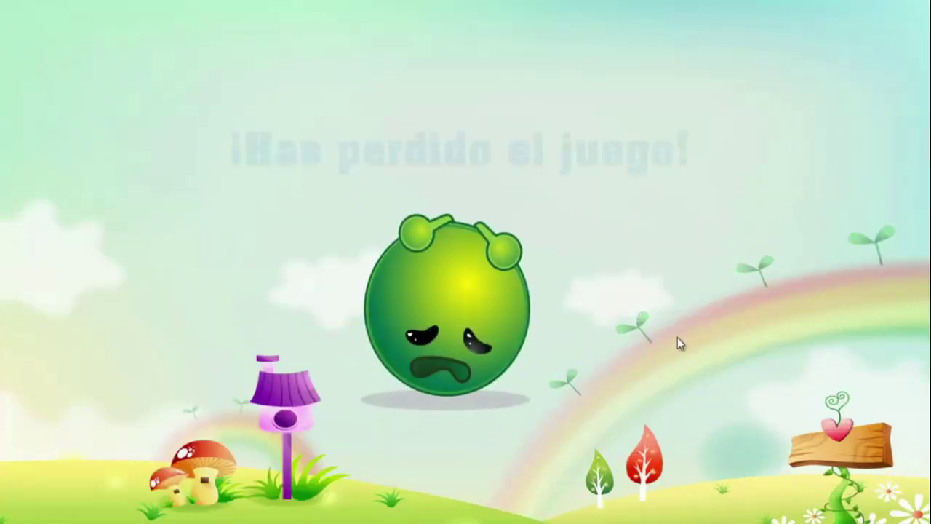
{"action": "key", "text": "Escape"}
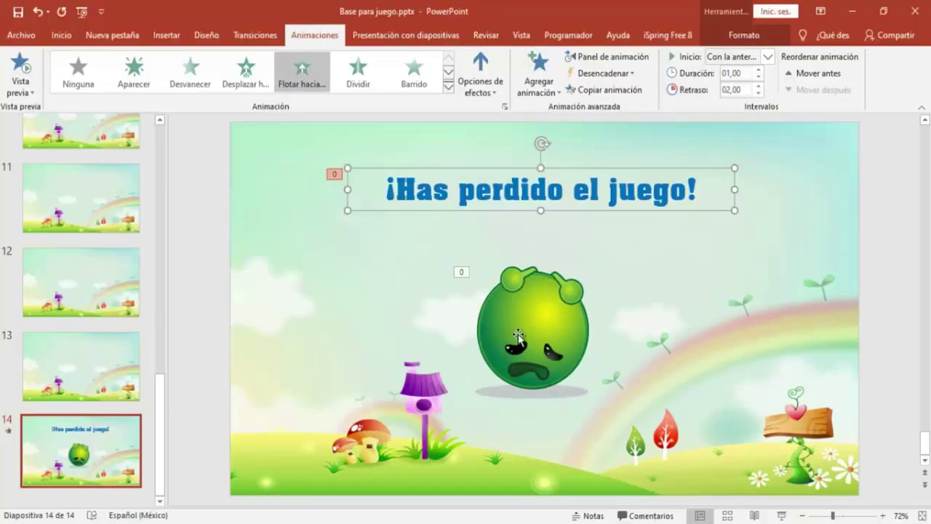
{"action": "scroll", "coordinate": [67, 260], "scroll_direction": "up", "scroll_amount": 3}
{"action": "scroll", "coordinate": [67, 261], "scroll_direction": "up", "scroll_amount": 5}
{"action": "scroll", "coordinate": [67, 260], "scroll_direction": "up", "scroll_amount": 3}
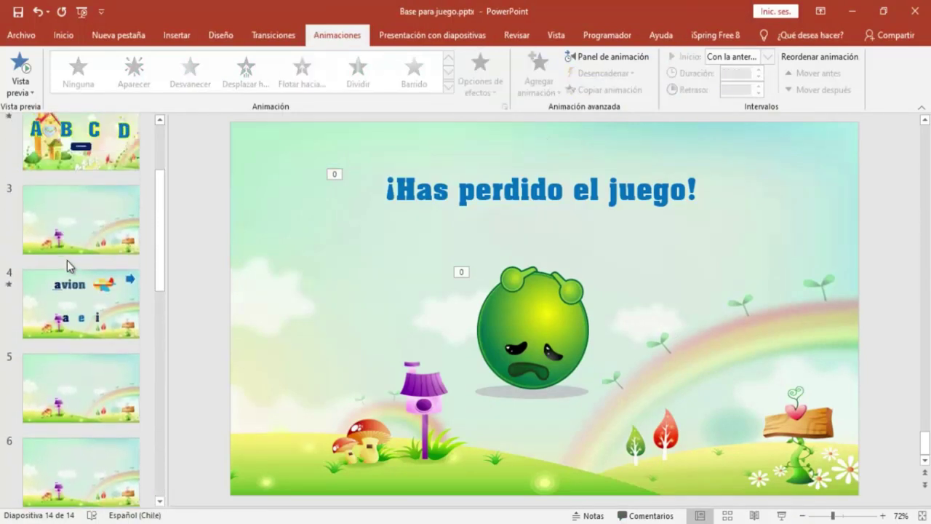
{"action": "scroll", "coordinate": [67, 260], "scroll_direction": "up", "scroll_amount": 2}
{"action": "left_click", "coordinate": [67, 262]}
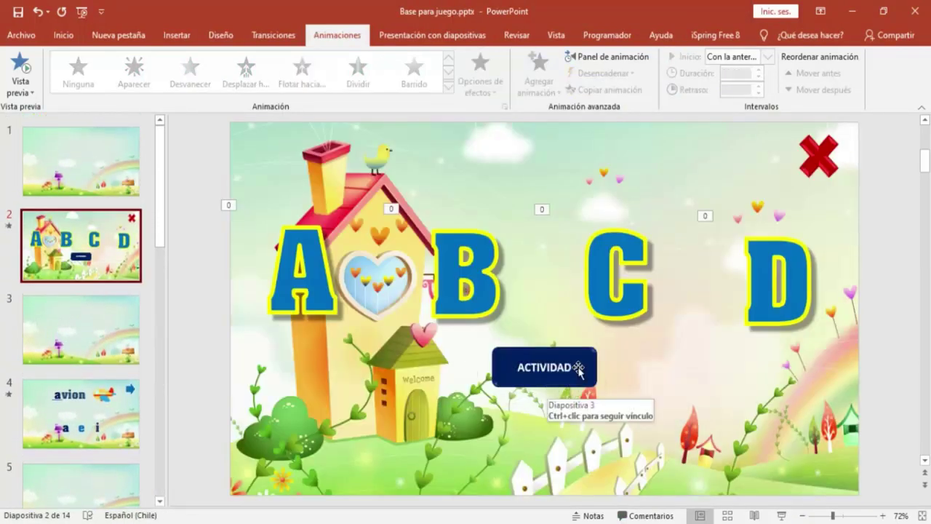
Step: Copy slide 2's ACTIVIDAD button and paste it below the sad green character on slide 14
{"action": "left_click", "coordinate": [578, 367]}
{"action": "right_click", "coordinate": [578, 368]}
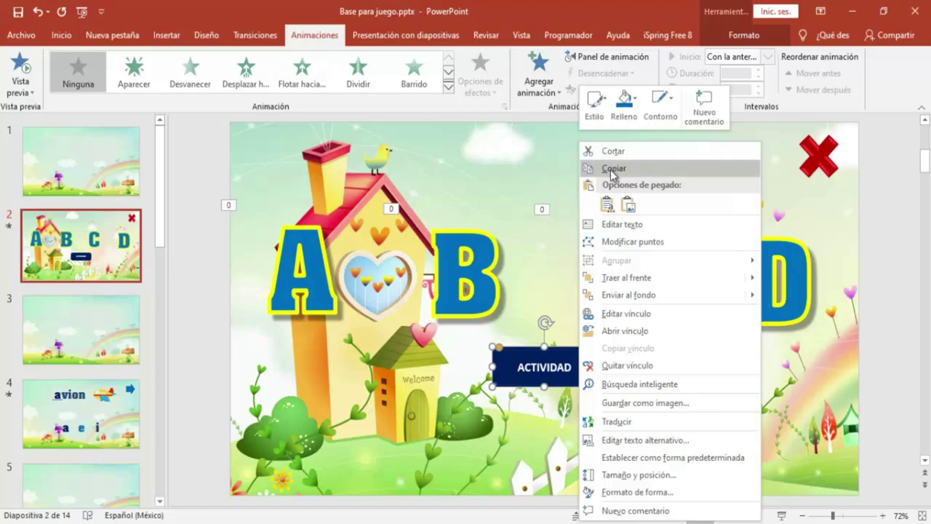
{"action": "left_click", "coordinate": [611, 169]}
{"action": "scroll", "coordinate": [80, 335], "scroll_direction": "down", "scroll_amount": 2}
{"action": "scroll", "coordinate": [25, 366], "scroll_direction": "down", "scroll_amount": 5}
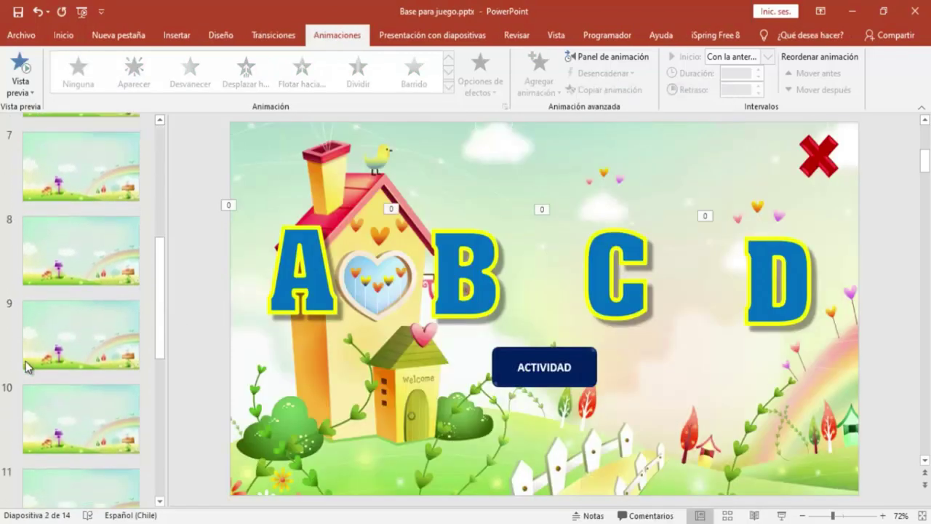
{"action": "scroll", "coordinate": [27, 366], "scroll_direction": "down", "scroll_amount": 4}
{"action": "left_click", "coordinate": [35, 433]}
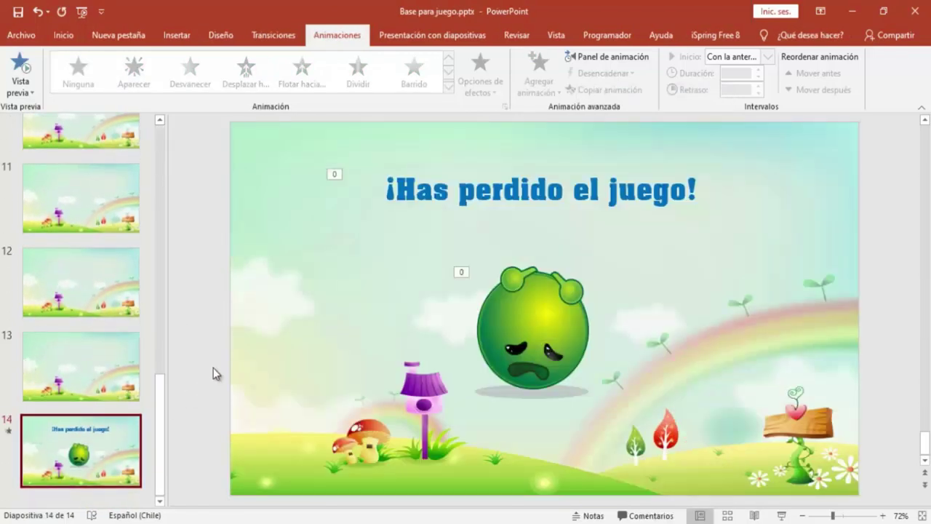
{"action": "right_click", "coordinate": [302, 362]}
{"action": "left_click", "coordinate": [329, 218]}
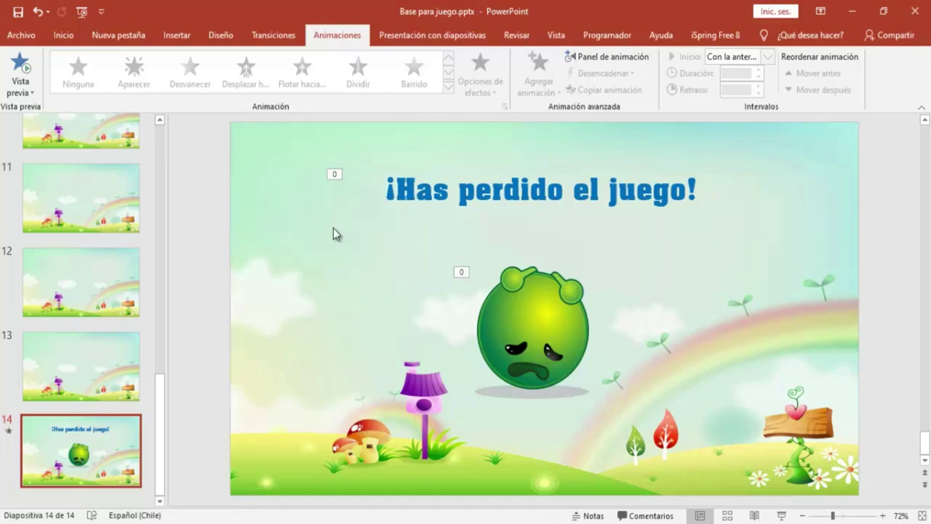
{"action": "mouse_move", "coordinate": [505, 339]}
{"action": "left_mouse_down"}
{"action": "mouse_move", "coordinate": [506, 438]}
{"action": "mouse_move", "coordinate": [569, 436]}
{"action": "left_mouse_up"}
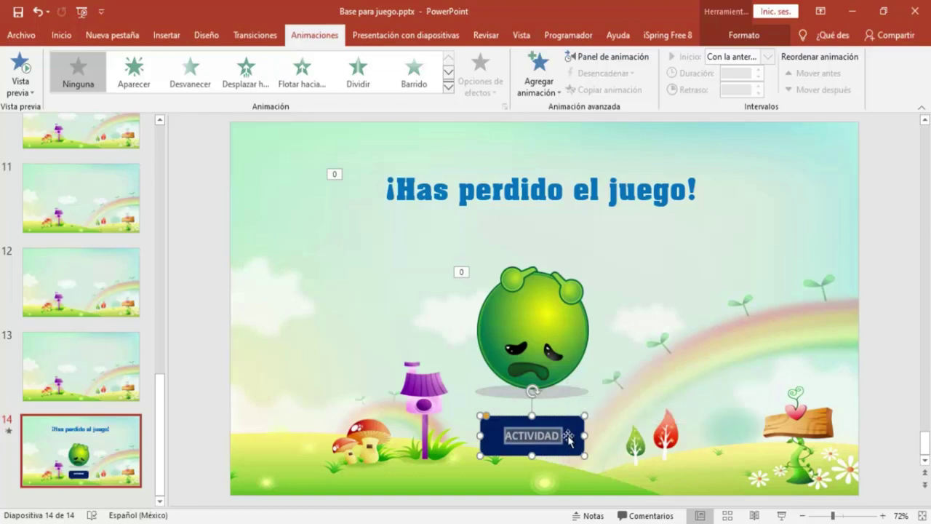
Step: Relabel the pasted button 'Jugar de nuevo' and select it
{"action": "key", "text": "BackSpace"}
{"action": "type", "text": "de nuevo"}
{"action": "key", "text": "Escape"}
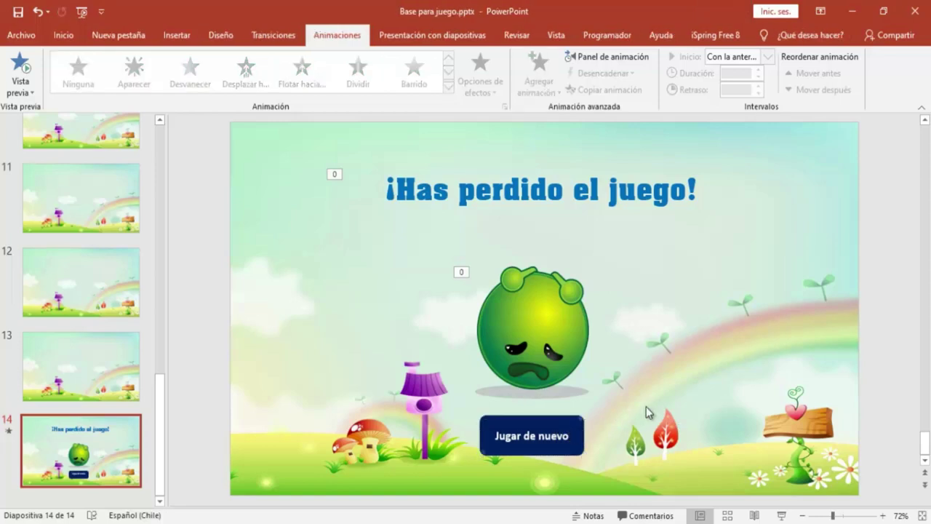
{"action": "left_click", "coordinate": [568, 425]}
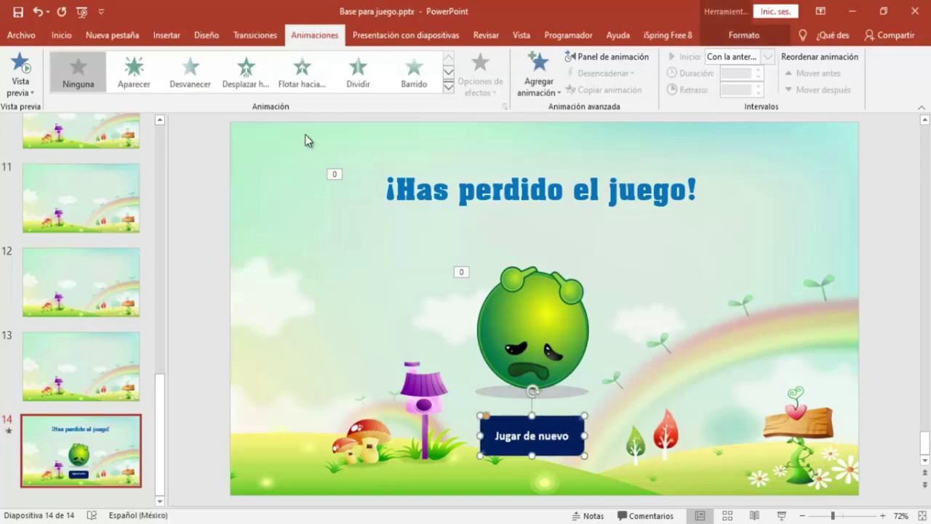
{"action": "left_click", "coordinate": [167, 35]}
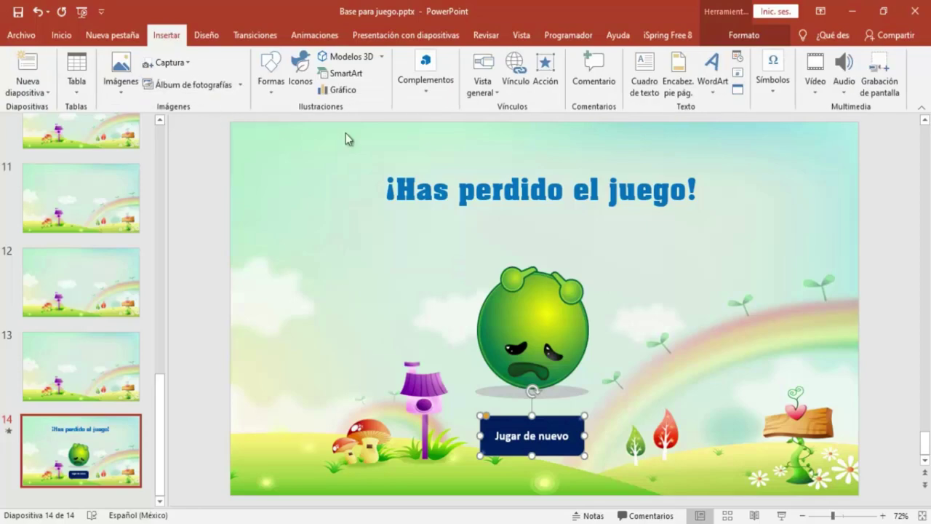
Step: Give the Jugar de nuevo button a click action that hyperlinks to slide 1
{"action": "left_click", "coordinate": [542, 67]}
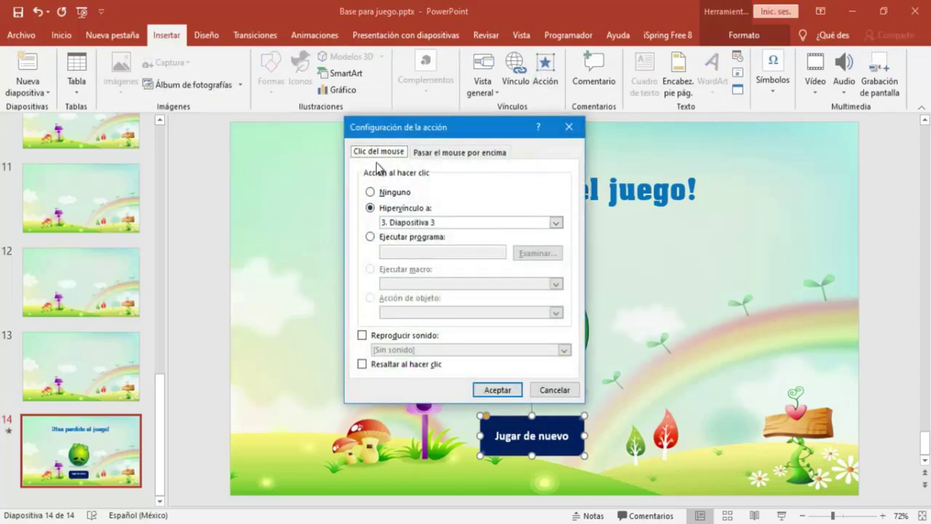
{"action": "left_click", "coordinate": [557, 223]}
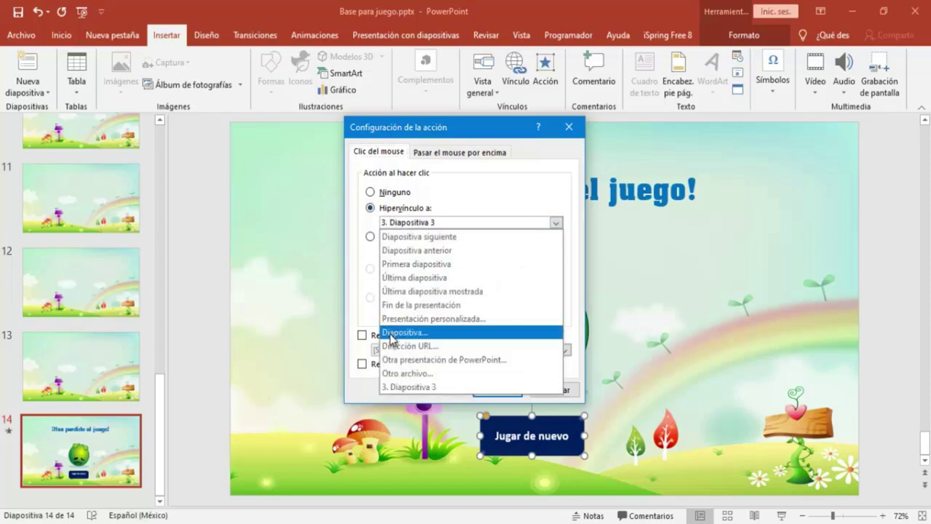
{"action": "left_click", "coordinate": [392, 333]}
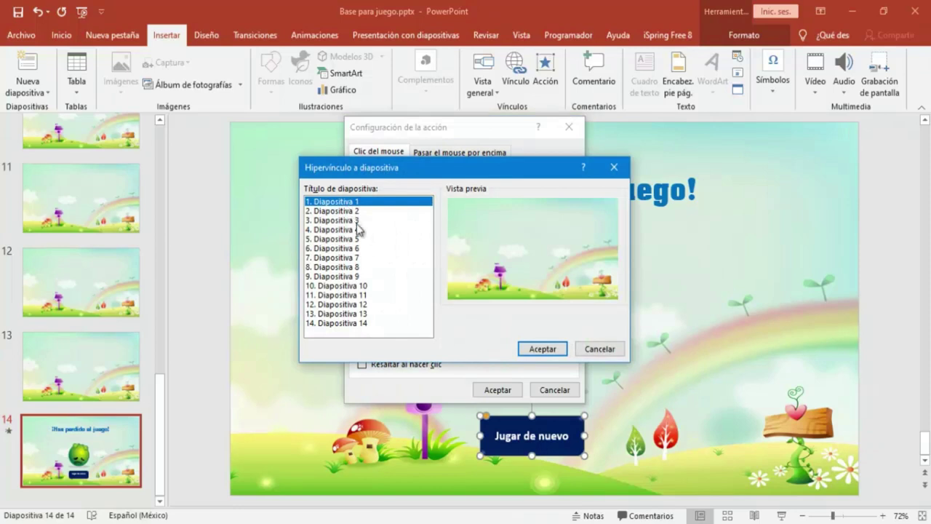
{"action": "left_click", "coordinate": [543, 349]}
{"action": "left_click", "coordinate": [497, 389]}
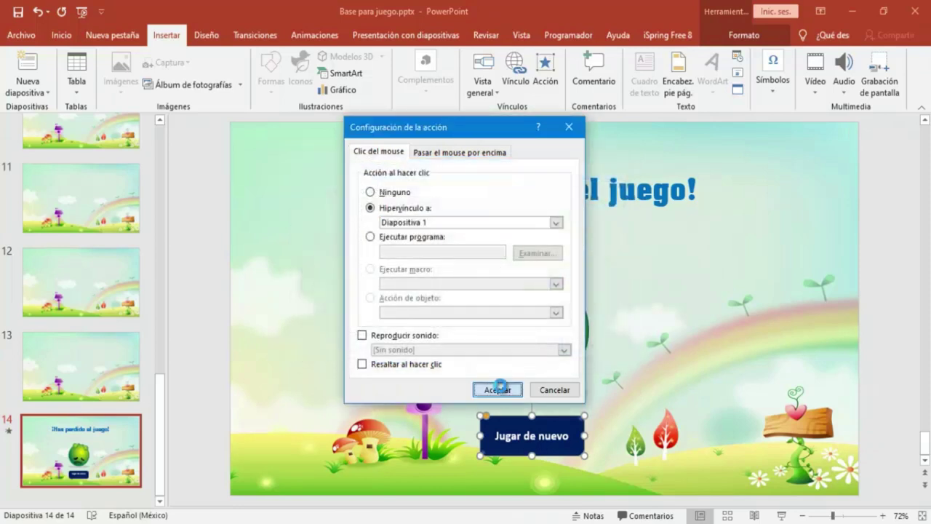
Step: Open slide 4 with the 'avion' vowel activity
{"action": "scroll", "coordinate": [60, 283], "scroll_direction": "up", "scroll_amount": 2}
{"action": "scroll", "coordinate": [60, 282], "scroll_direction": "up", "scroll_amount": 3}
{"action": "scroll", "coordinate": [58, 281], "scroll_direction": "up", "scroll_amount": 1}
{"action": "scroll", "coordinate": [56, 278], "scroll_direction": "up", "scroll_amount": 2}
{"action": "scroll", "coordinate": [54, 275], "scroll_direction": "up", "scroll_amount": 2}
{"action": "left_click", "coordinate": [41, 269]}
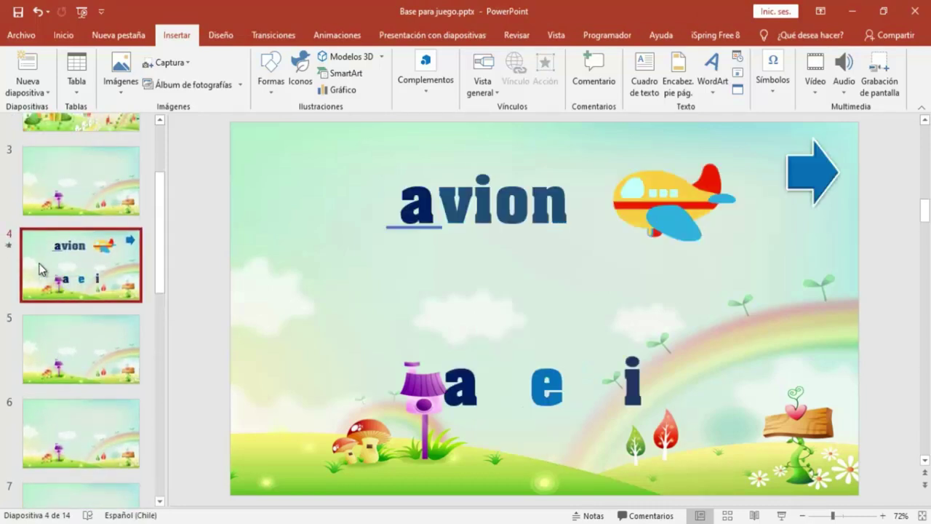
Step: Set the letter e on slide 4 to hyperlink to slide 13 through an Acción setting
{"action": "left_click", "coordinate": [572, 367]}
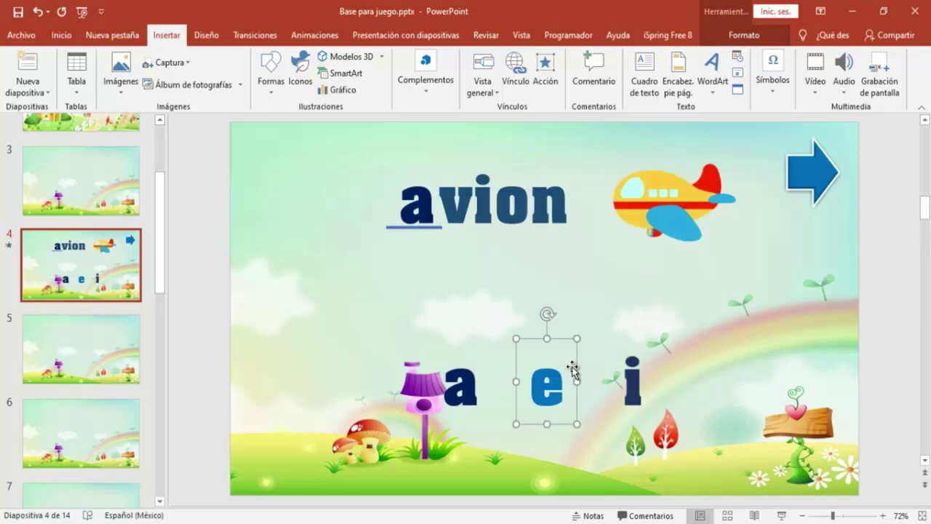
{"action": "left_click", "coordinate": [545, 73]}
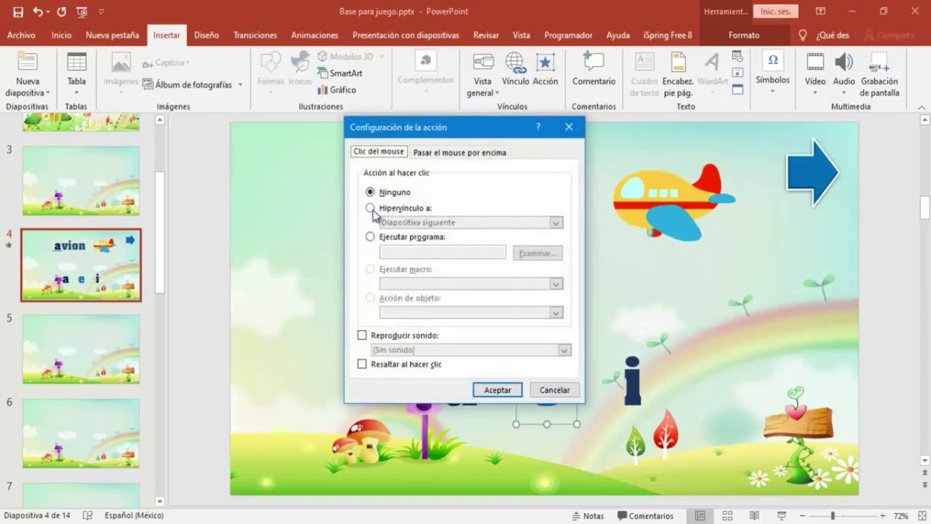
{"action": "left_click", "coordinate": [370, 209]}
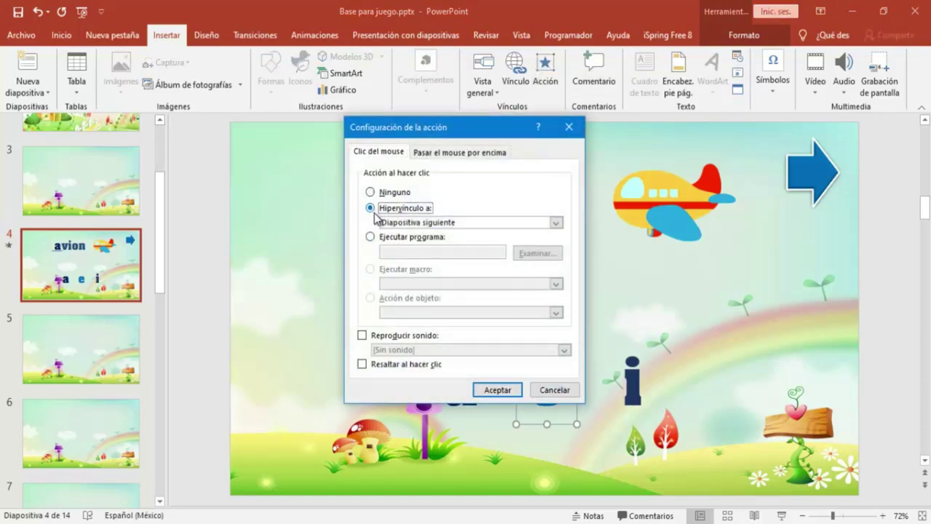
{"action": "left_click", "coordinate": [556, 222]}
{"action": "left_click", "coordinate": [396, 335]}
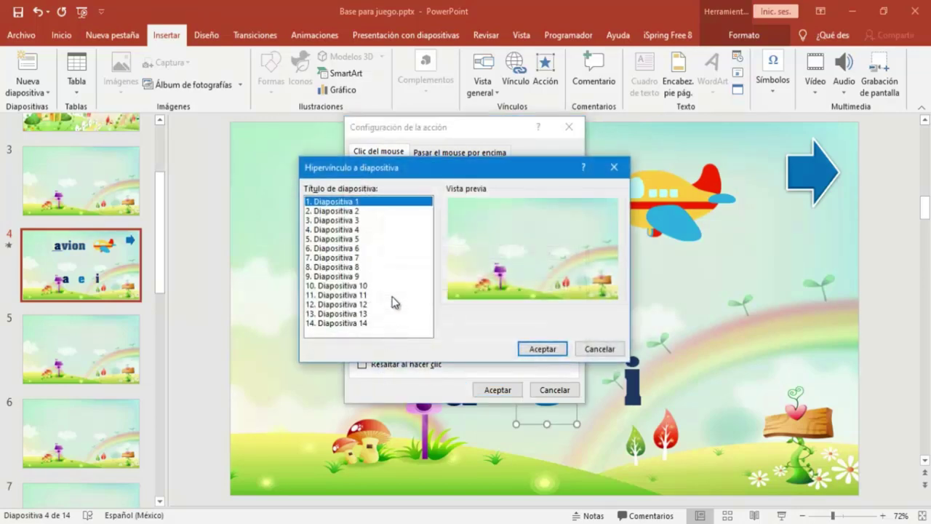
{"action": "left_click", "coordinate": [360, 313]}
{"action": "left_click", "coordinate": [540, 350]}
{"action": "left_click", "coordinate": [492, 390]}
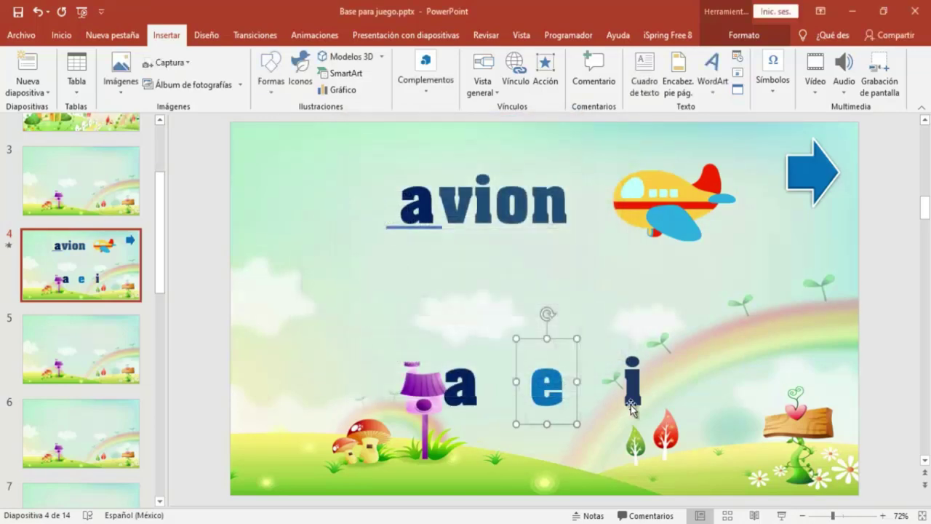
{"action": "left_click", "coordinate": [655, 385]}
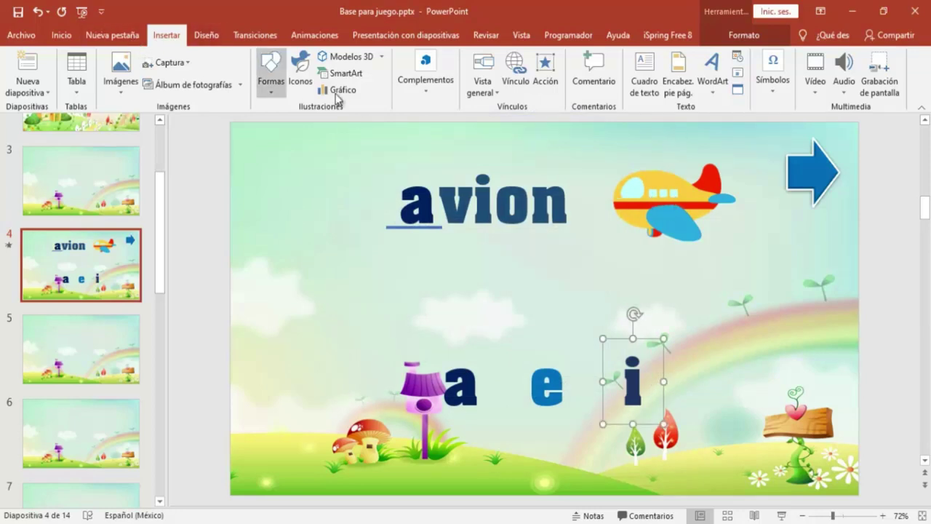
Step: Set the letter i on slide 4 to hyperlink to slide 13 on click
{"action": "left_click", "coordinate": [545, 67]}
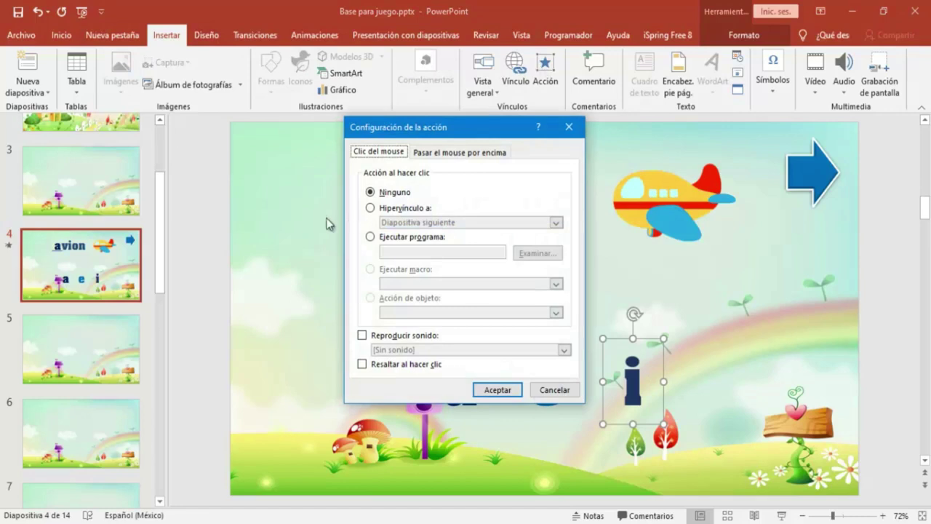
{"action": "left_click", "coordinate": [386, 209]}
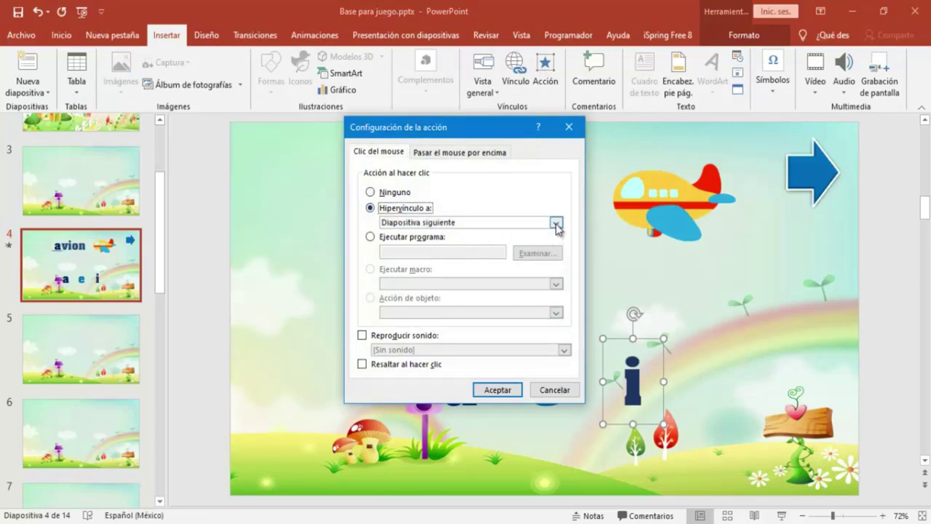
{"action": "left_click", "coordinate": [556, 222]}
{"action": "left_click", "coordinate": [388, 333]}
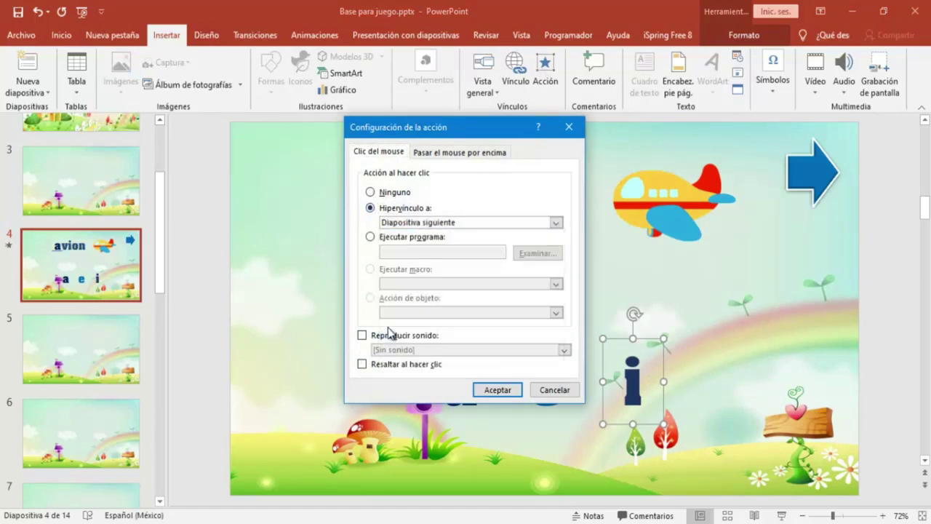
{"action": "left_click", "coordinate": [339, 313]}
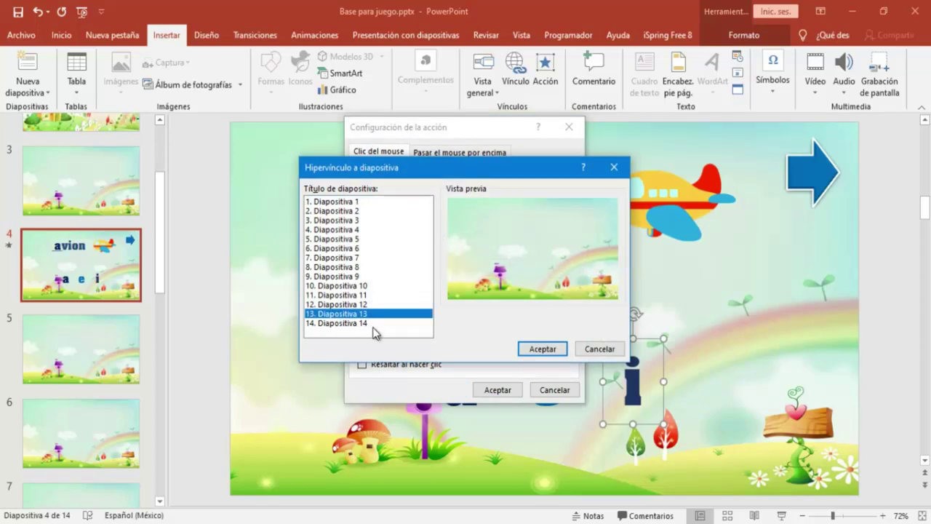
{"action": "left_click", "coordinate": [542, 349]}
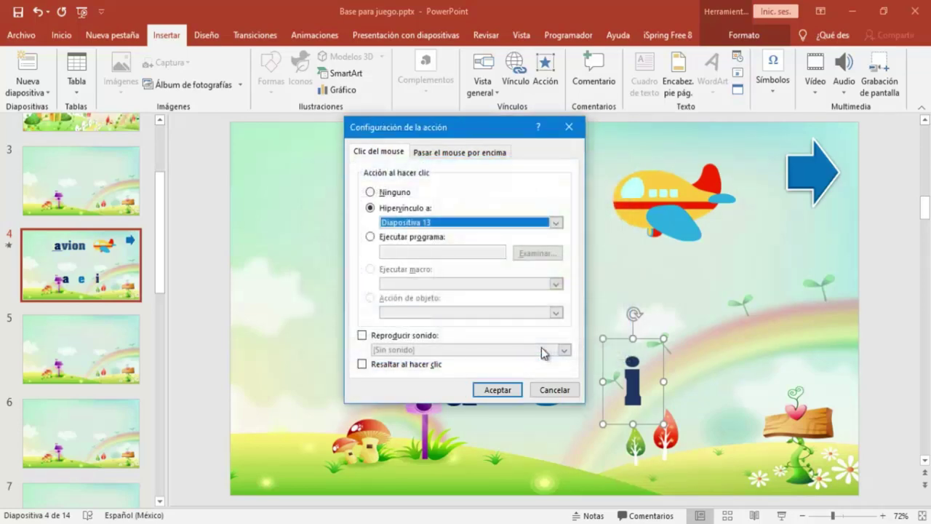
{"action": "left_click", "coordinate": [495, 388]}
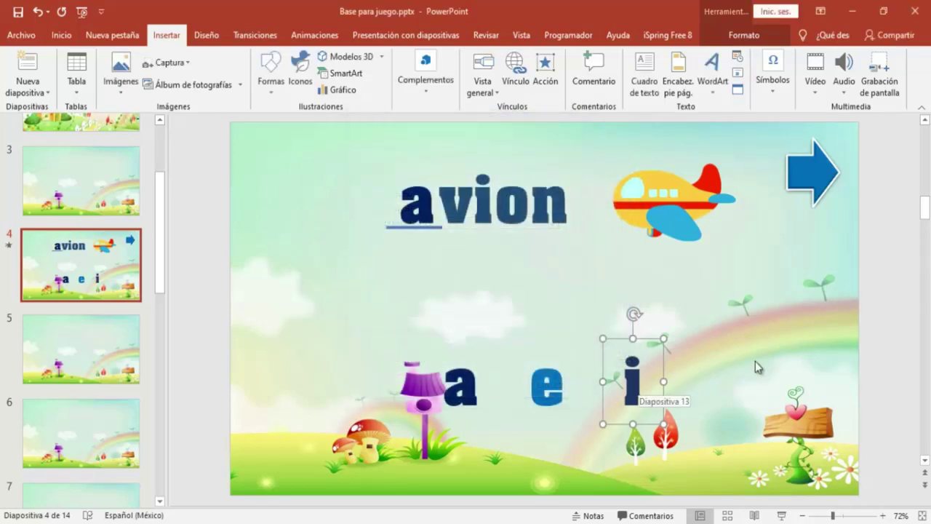
Step: Open slide 13, which still shows only the rainbow-meadow background
{"action": "scroll", "coordinate": [21, 384], "scroll_direction": "down", "scroll_amount": 2}
{"action": "scroll", "coordinate": [21, 384], "scroll_direction": "down", "scroll_amount": 5}
{"action": "scroll", "coordinate": [23, 382], "scroll_direction": "down", "scroll_amount": 3}
{"action": "scroll", "coordinate": [22, 383], "scroll_direction": "down", "scroll_amount": 1}
{"action": "left_click", "coordinate": [59, 385]}
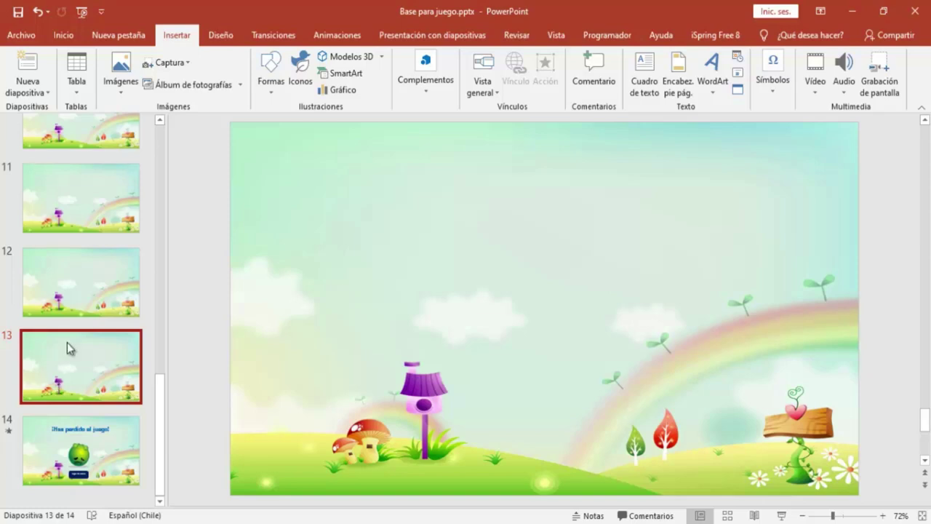
Step: Set slide 13 to advance automatically after 00:00,00 instead of on mouse click
{"action": "left_click", "coordinate": [262, 37]}
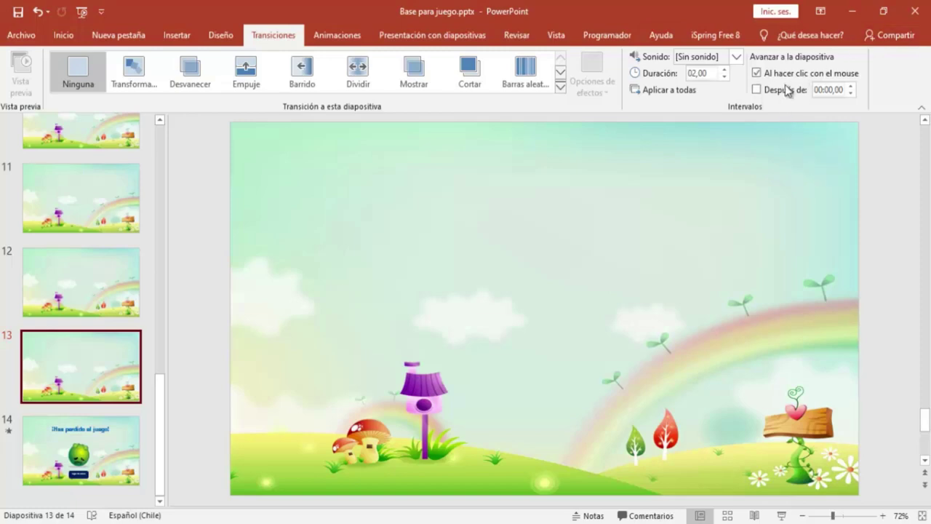
{"action": "left_click", "coordinate": [759, 74]}
{"action": "left_click", "coordinate": [757, 89]}
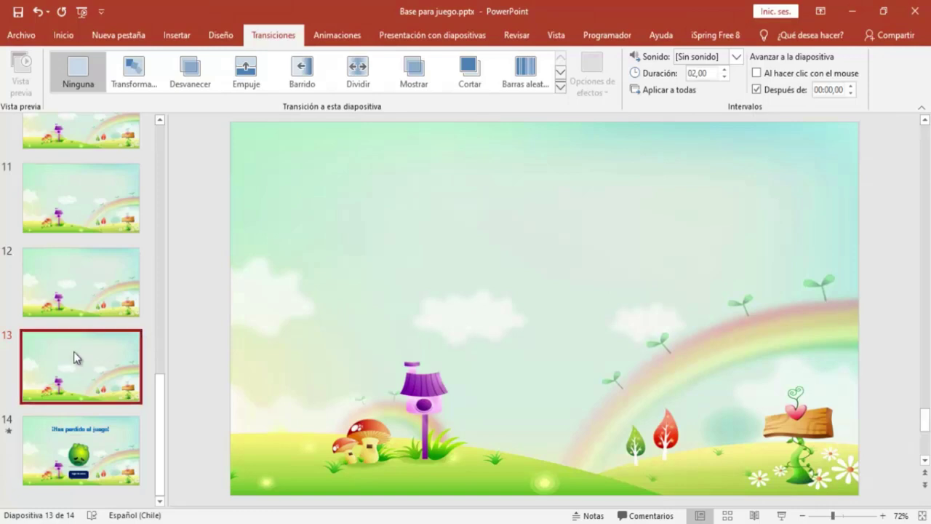
{"action": "scroll", "coordinate": [73, 357], "scroll_direction": "up", "scroll_amount": 3}
{"action": "scroll", "coordinate": [73, 352], "scroll_direction": "up", "scroll_amount": 3}
{"action": "scroll", "coordinate": [74, 351], "scroll_direction": "up", "scroll_amount": 2}
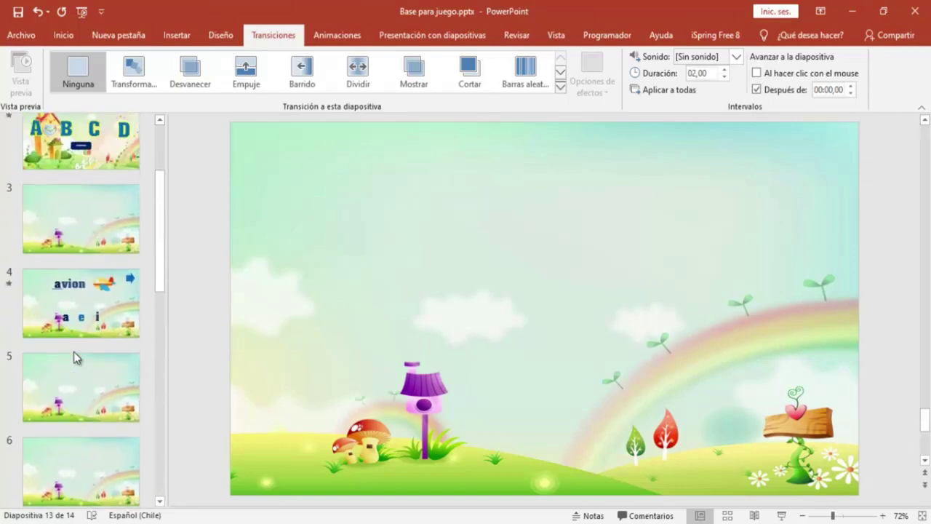
{"action": "scroll", "coordinate": [73, 351], "scroll_direction": "up", "scroll_amount": 2}
Step: Play the slideshow from slide 4, choose 'a' to complete 'avion', advance, then exit
{"action": "left_click", "coordinate": [31, 397]}
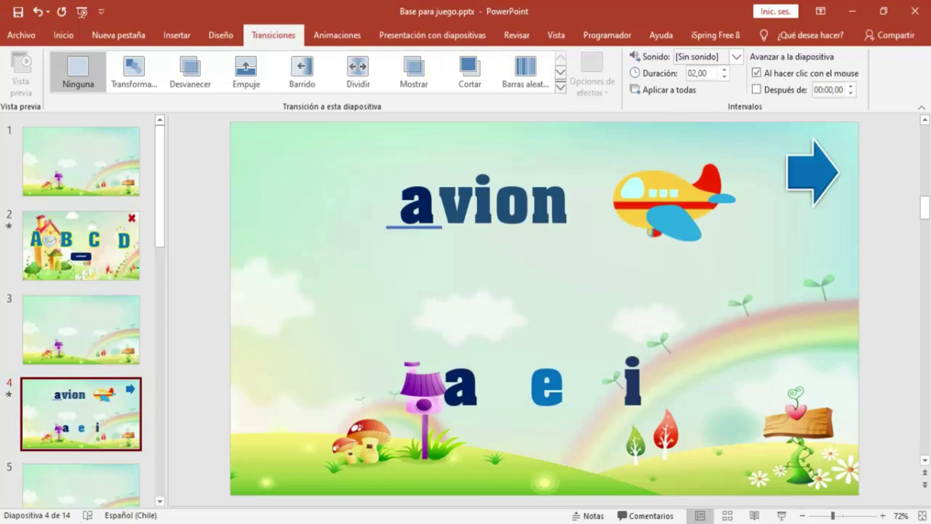
{"action": "left_click", "coordinate": [782, 515]}
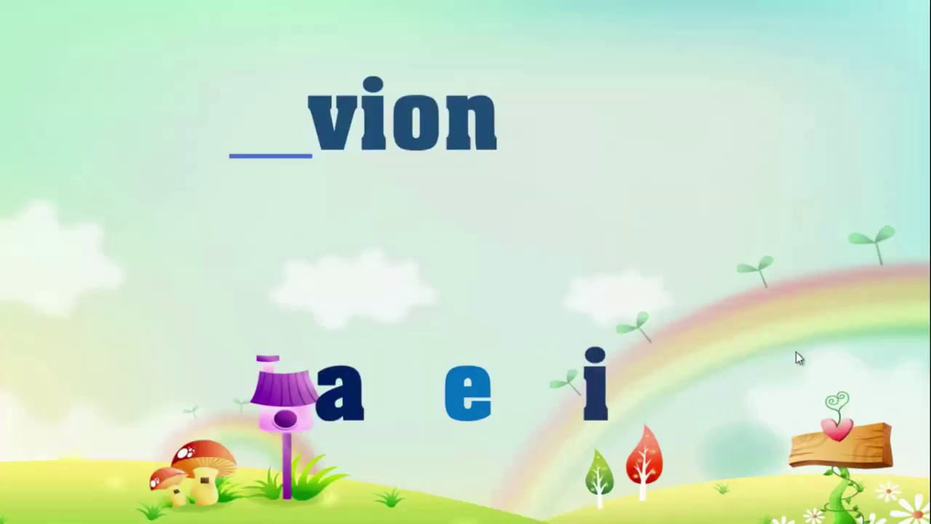
{"action": "left_click", "coordinate": [335, 382]}
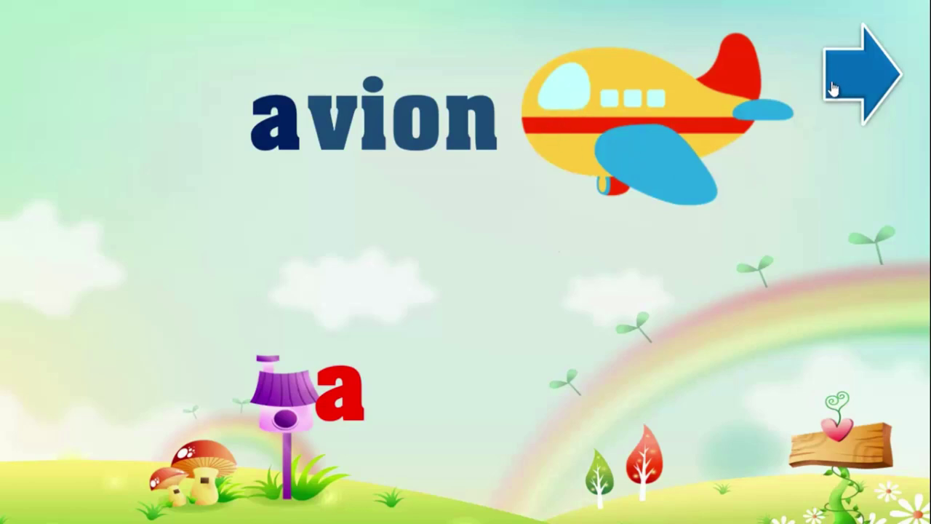
{"action": "left_click", "coordinate": [831, 104]}
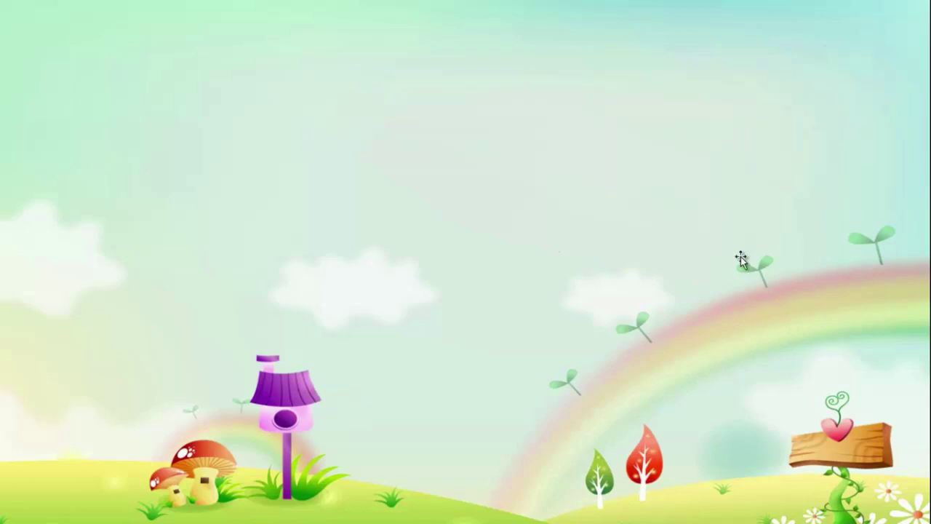
{"action": "key", "text": "Escape"}
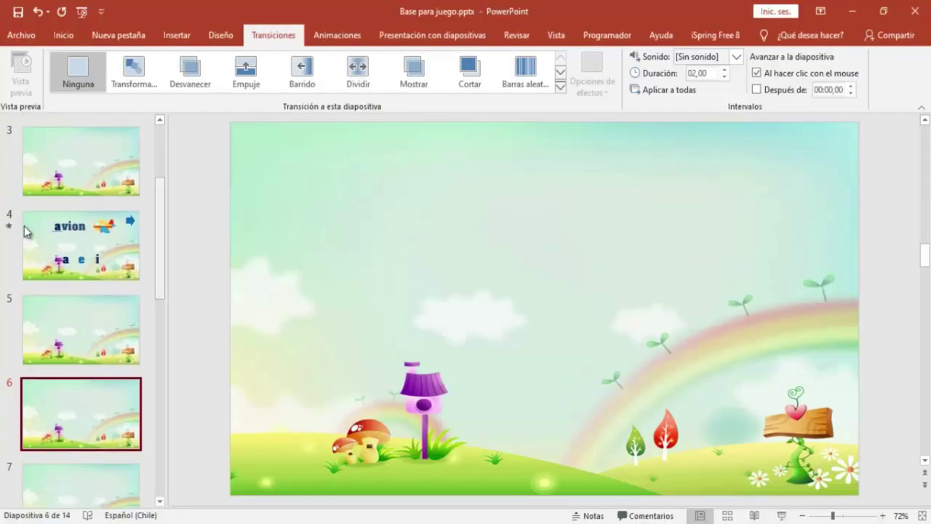
Step: Play from slide 4, pick a wrong vowel, and use 'Jugar de nuevo' on the losing slide
{"action": "left_click", "coordinate": [29, 236]}
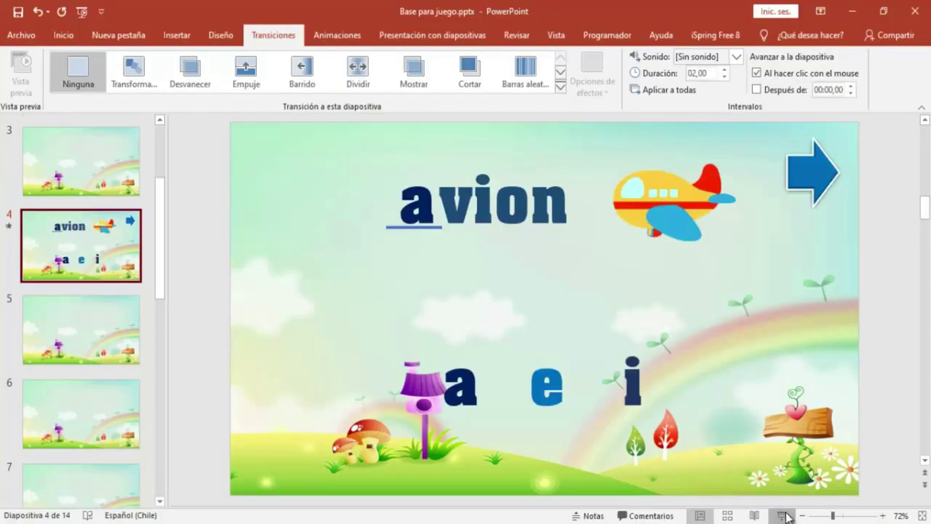
{"action": "left_click", "coordinate": [782, 516]}
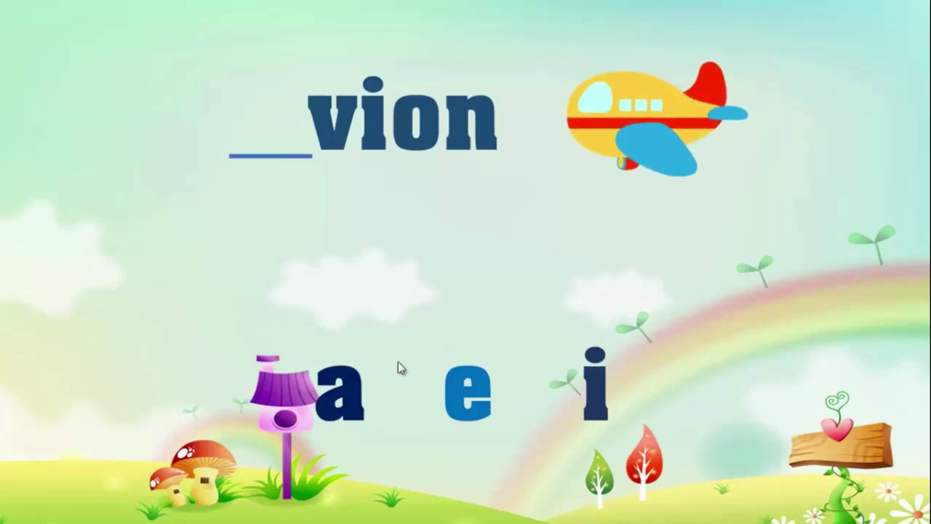
{"action": "left_click", "coordinate": [476, 385]}
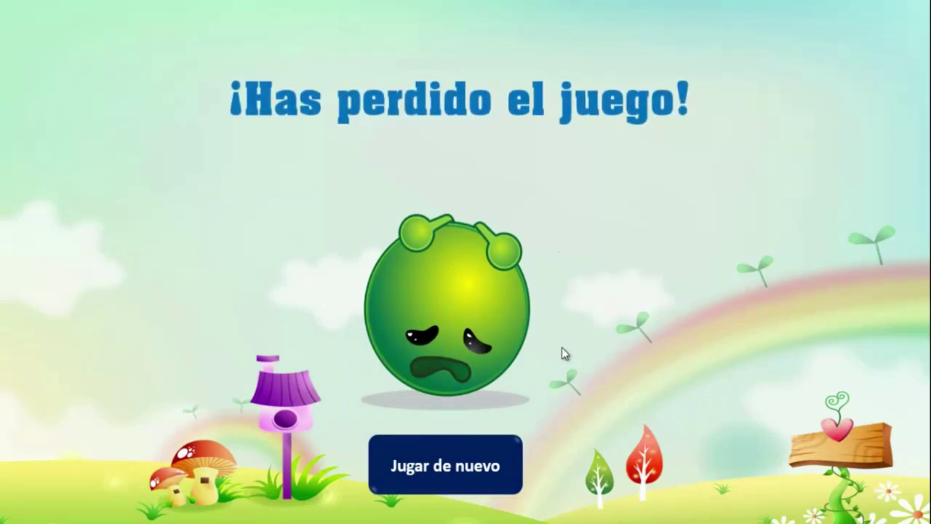
{"action": "left_click", "coordinate": [453, 445]}
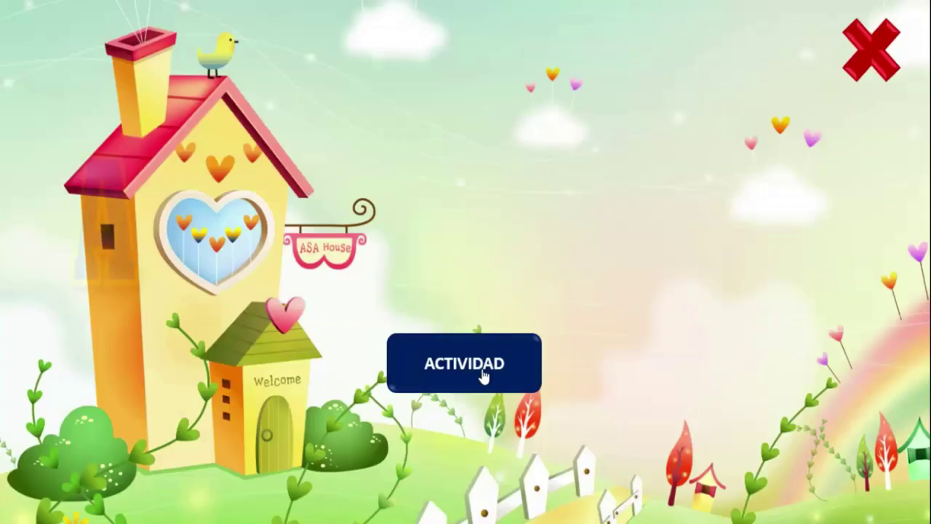
Step: Start ACTIVIDAD again, pick the wrong letter 'i', replay with 'Jugar de nuevo', then exit
{"action": "left_click", "coordinate": [484, 374]}
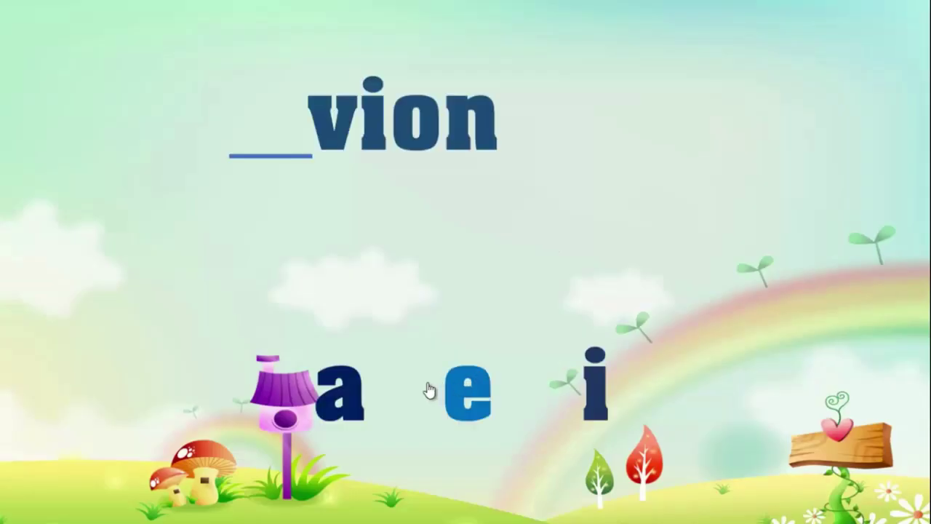
{"action": "left_click", "coordinate": [597, 389]}
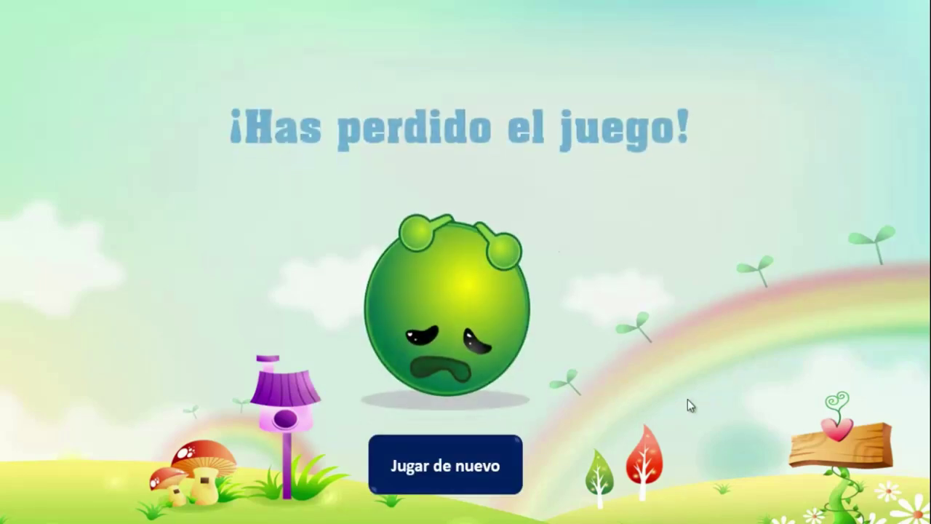
{"action": "left_click", "coordinate": [412, 447]}
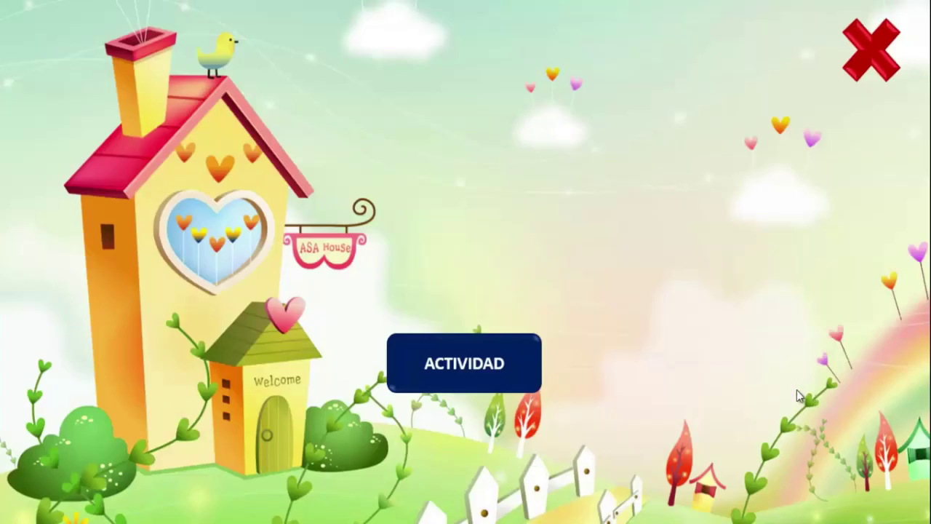
{"action": "key", "text": "Escape"}
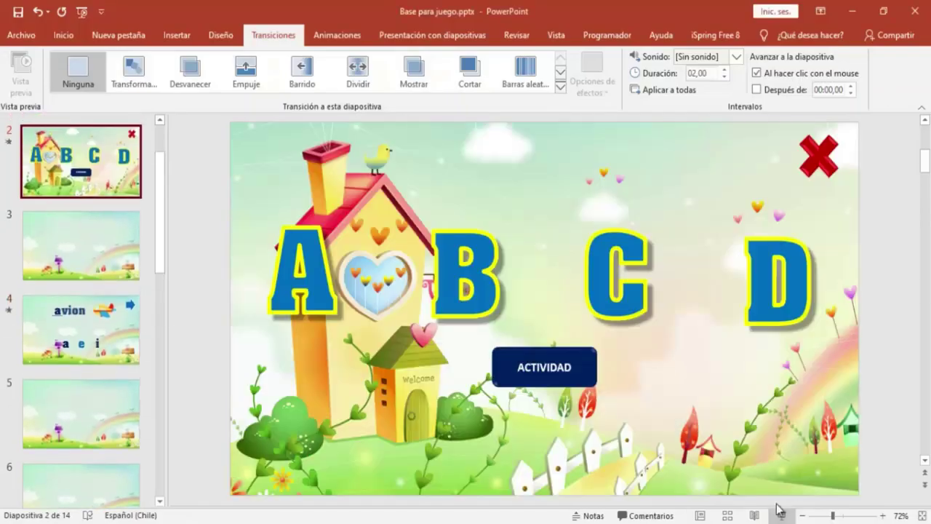
Step: Browse the slide thumbnails between slides 6 and 4, ending on slide 6's rainbow-meadow background
{"action": "scroll", "coordinate": [49, 313], "scroll_direction": "down", "scroll_amount": 3}
{"action": "scroll", "coordinate": [49, 313], "scroll_direction": "down", "scroll_amount": 1}
{"action": "scroll", "coordinate": [21, 306], "scroll_direction": "up", "scroll_amount": 2}
{"action": "scroll", "coordinate": [11, 300], "scroll_direction": "down", "scroll_amount": 1}
{"action": "left_click", "coordinate": [54, 336]}
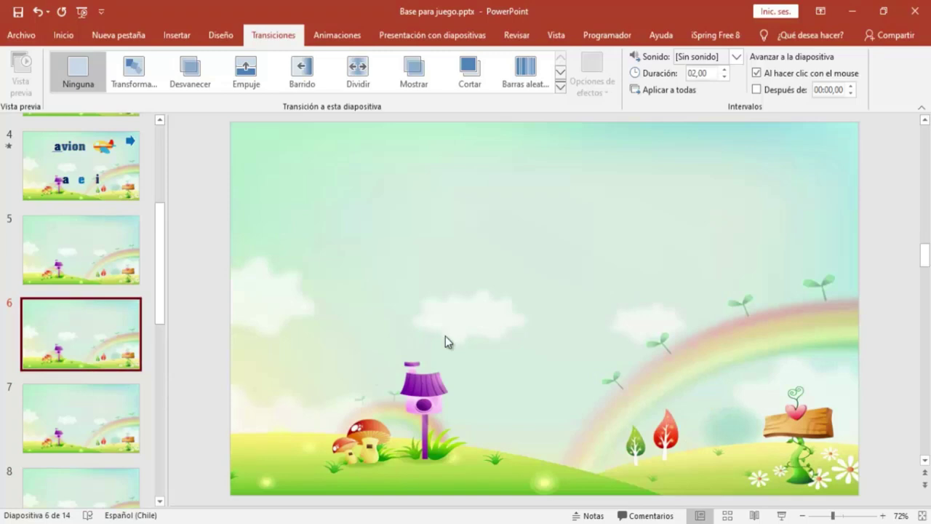
{"action": "scroll", "coordinate": [21, 219], "scroll_direction": "up", "scroll_amount": 1}
{"action": "left_click", "coordinate": [44, 251]}
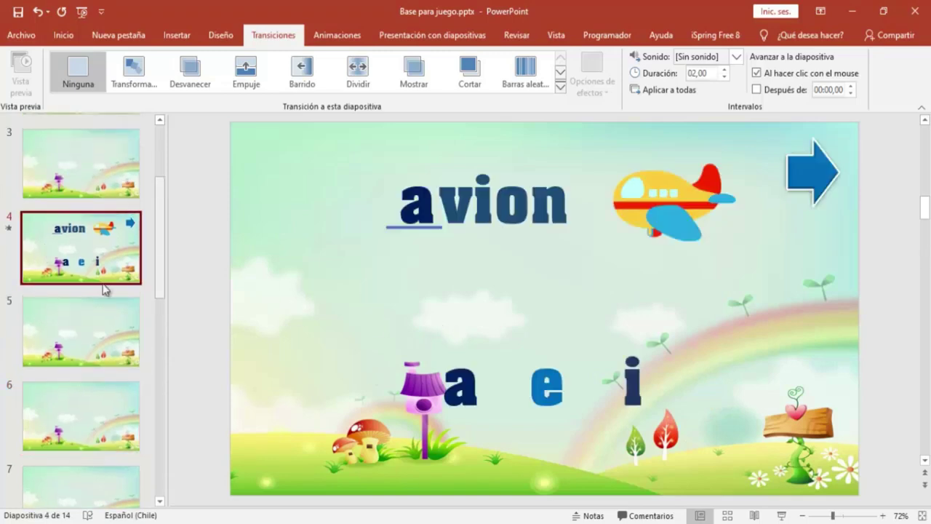
{"action": "scroll", "coordinate": [41, 330], "scroll_direction": "down", "scroll_amount": 1}
{"action": "scroll", "coordinate": [48, 251], "scroll_direction": "down", "scroll_amount": 1}
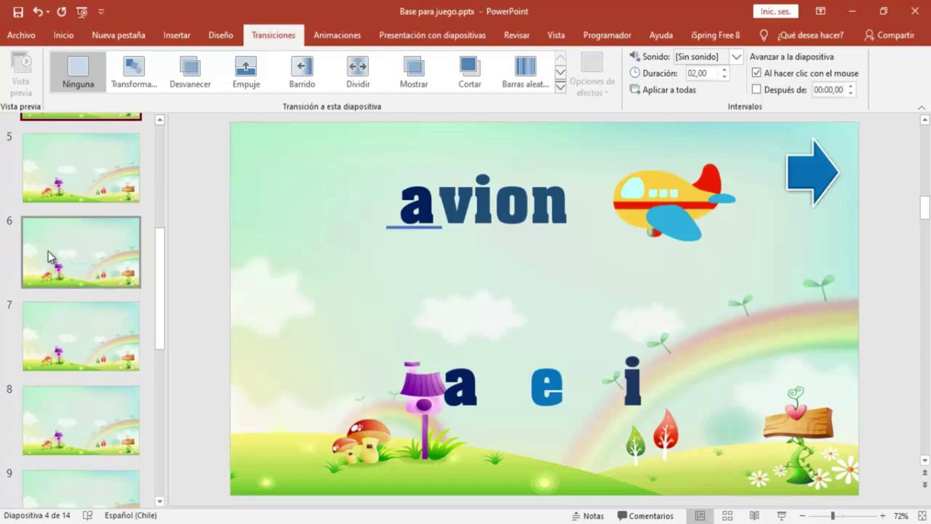
{"action": "left_click", "coordinate": [48, 251]}
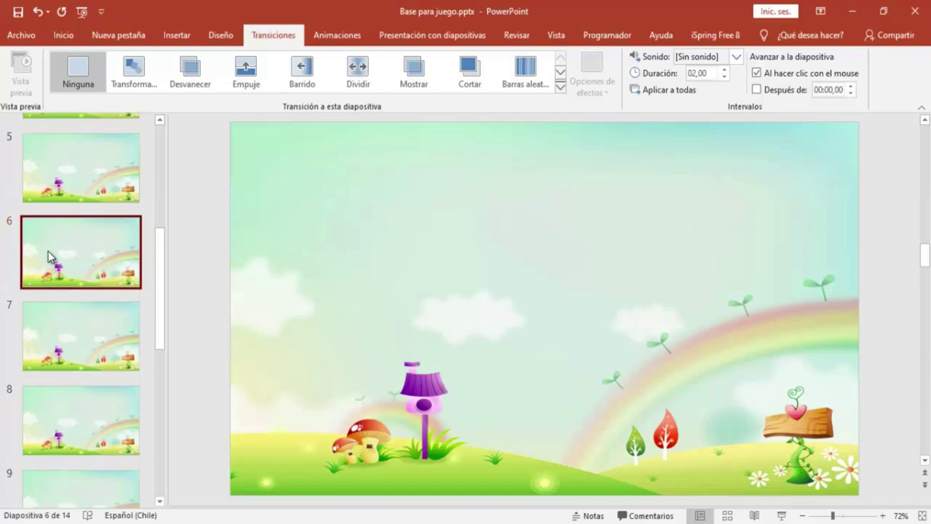
{"action": "scroll", "coordinate": [48, 251], "scroll_direction": "down", "scroll_amount": 1}
{"action": "scroll", "coordinate": [54, 175], "scroll_direction": "up", "scroll_amount": 1}
{"action": "scroll", "coordinate": [52, 199], "scroll_direction": "up", "scroll_amount": 1}
{"action": "scroll", "coordinate": [52, 264], "scroll_direction": "up", "scroll_amount": 1}
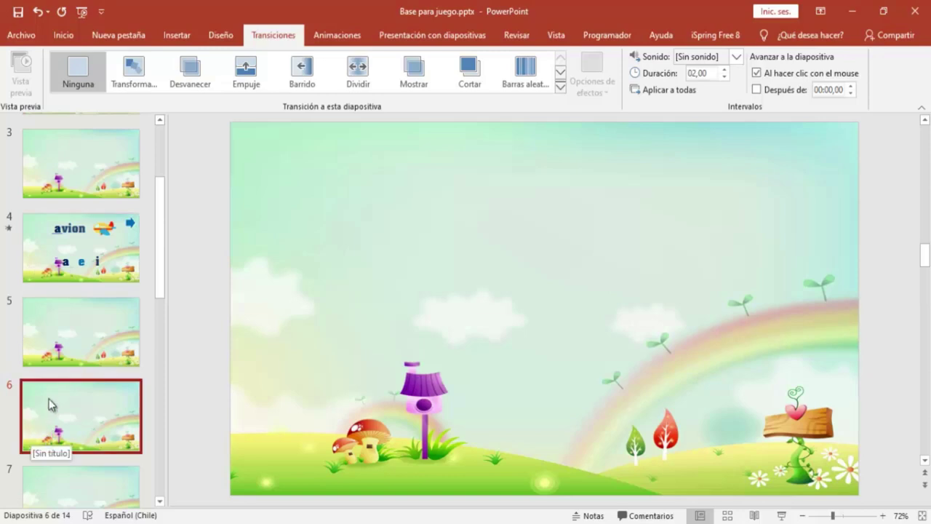
{"action": "scroll", "coordinate": [49, 399], "scroll_direction": "down", "scroll_amount": 1}
{"action": "scroll", "coordinate": [49, 399], "scroll_direction": "down", "scroll_amount": 2}
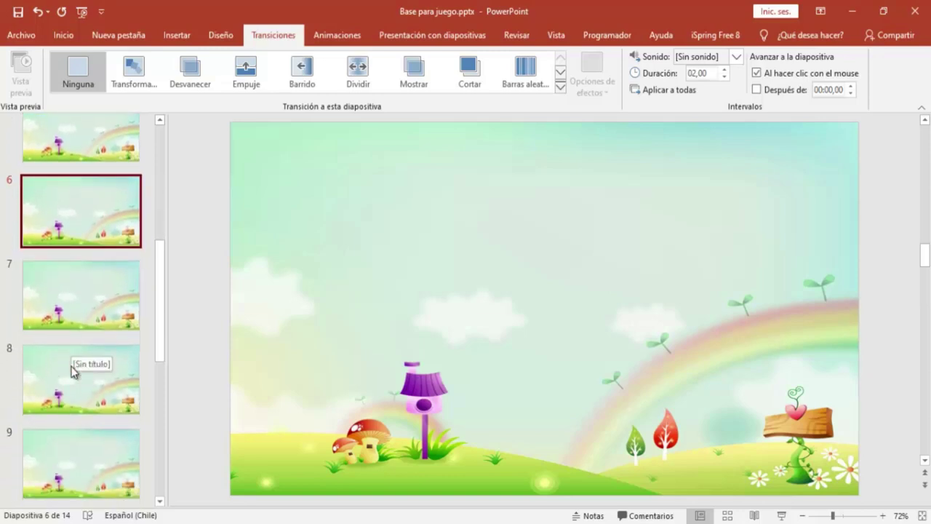